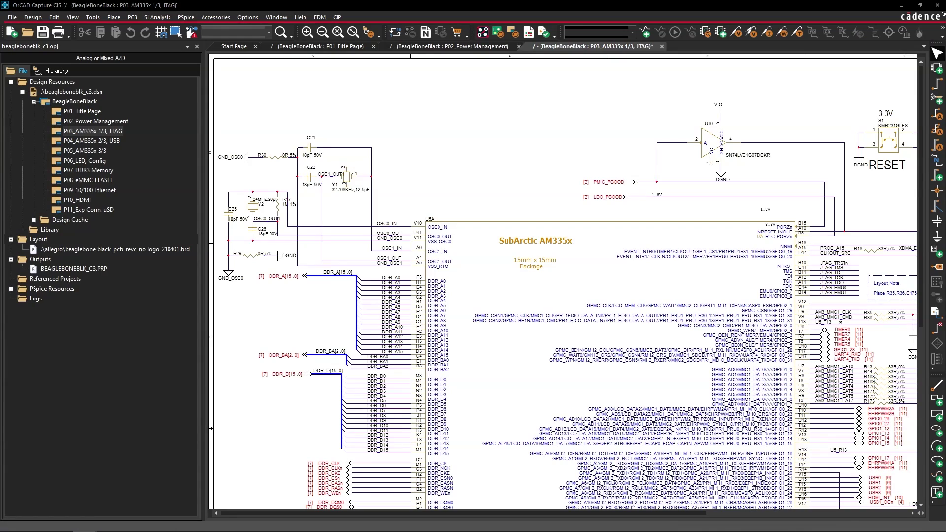
Focus the OrCAD window showing the P02_Power Management page and its POWER LED circuit.
click(357, 119)
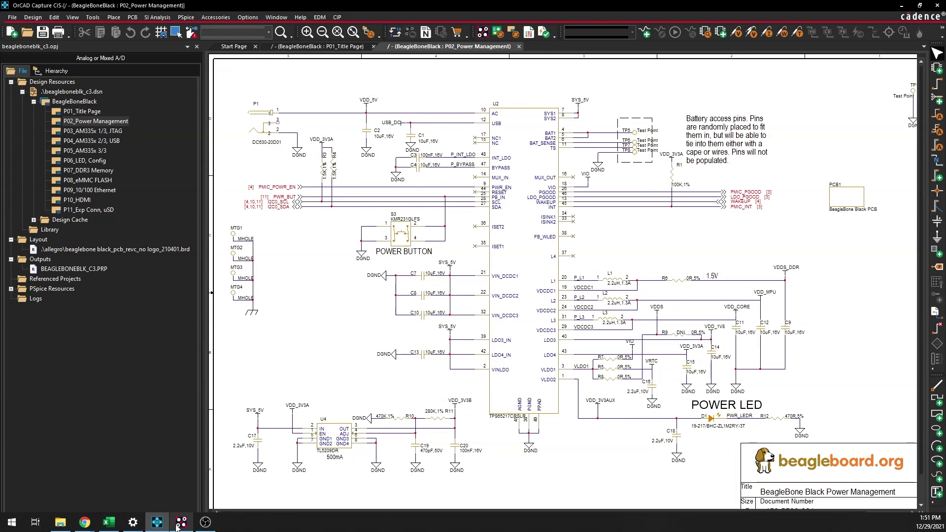
Review the Digi-Key page for blue LED 19-217/BHC-ZL1M2RY/3T down to its suggested products.
click(141, 496)
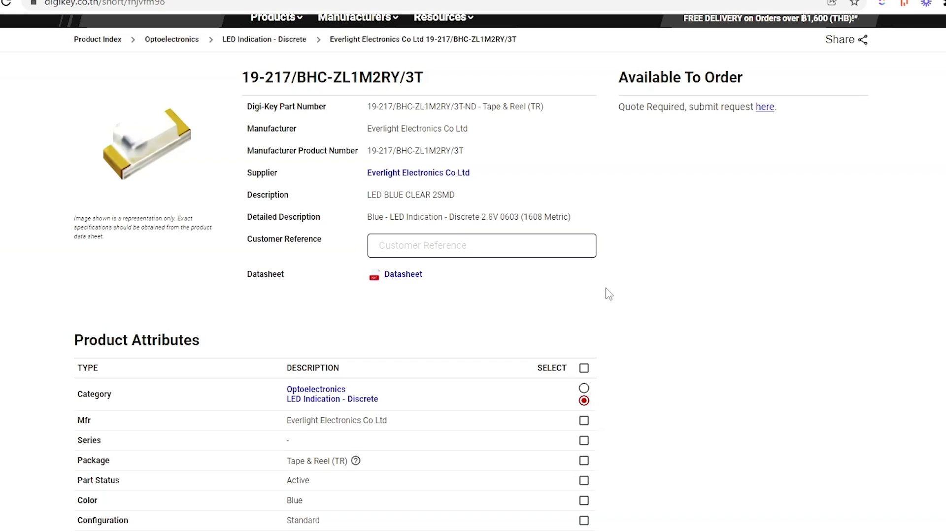
scroll(609, 294, down, 2)
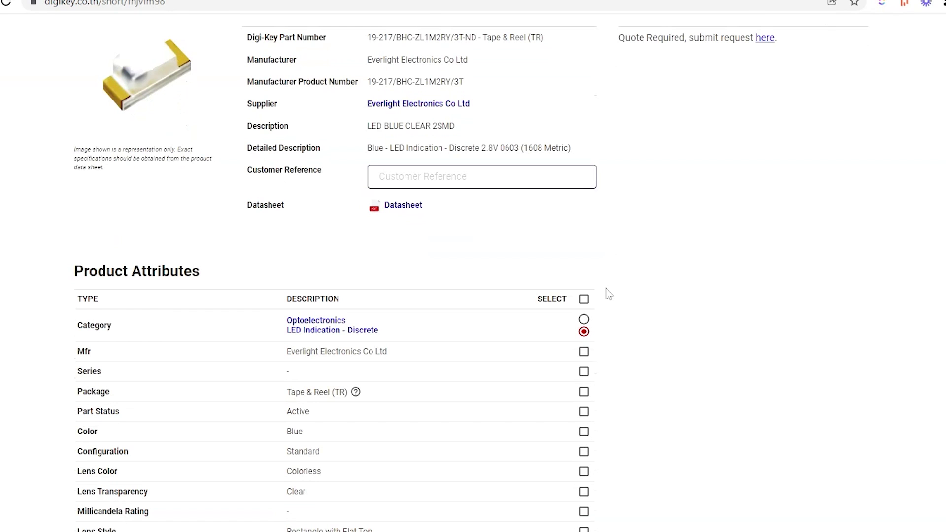
scroll(610, 294, up, 3)
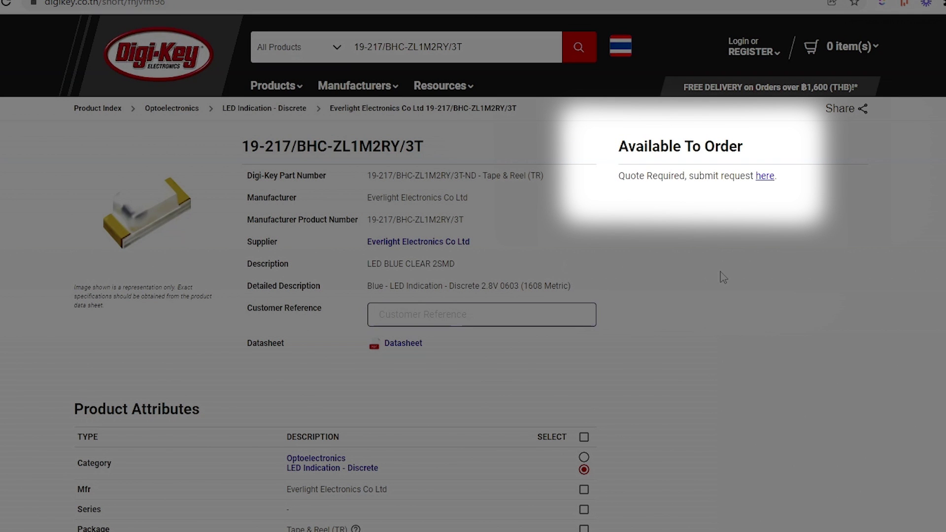
scroll(723, 296, down, 9)
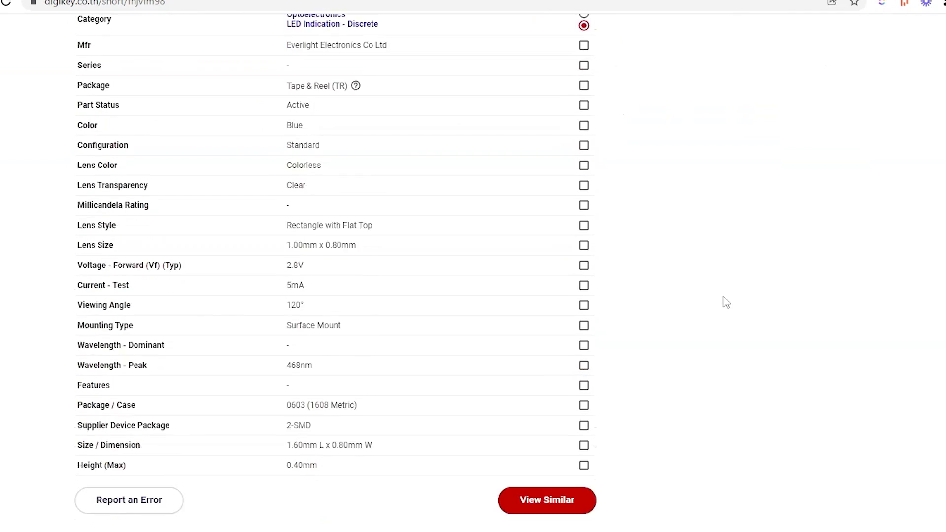
scroll(727, 302, down, 10)
scroll(561, 298, down, 3)
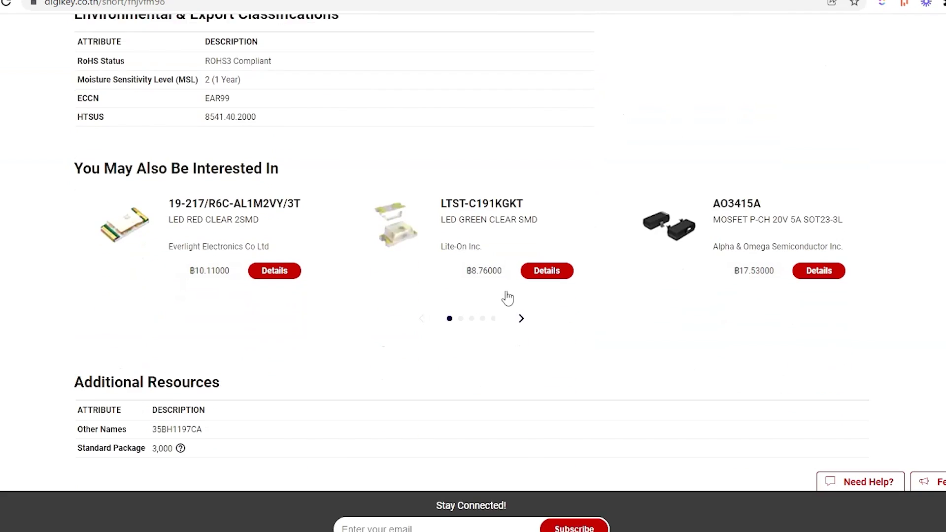
scroll(507, 298, down, 1)
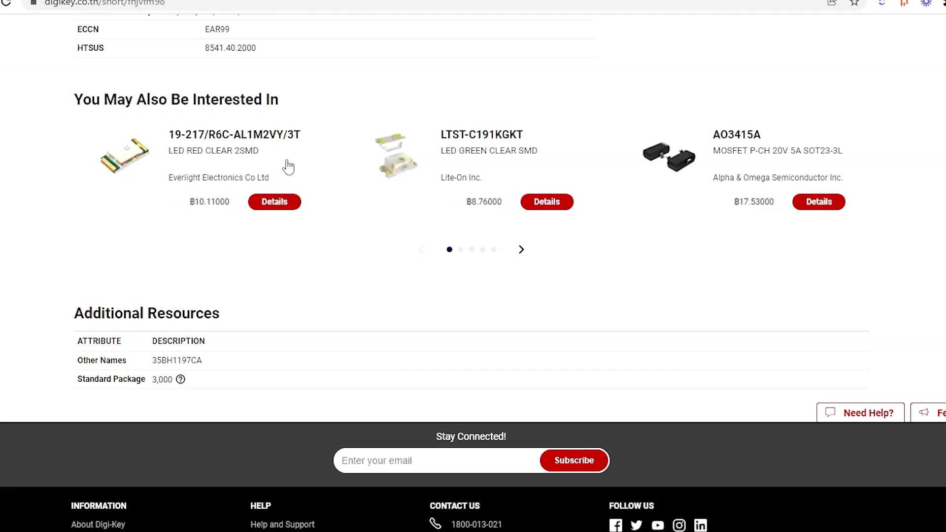
Open the suggested red LED 19-217/R6C-AL1M2VY/3T, browse its Everlight datasheet, then return to its product page.
click(289, 162)
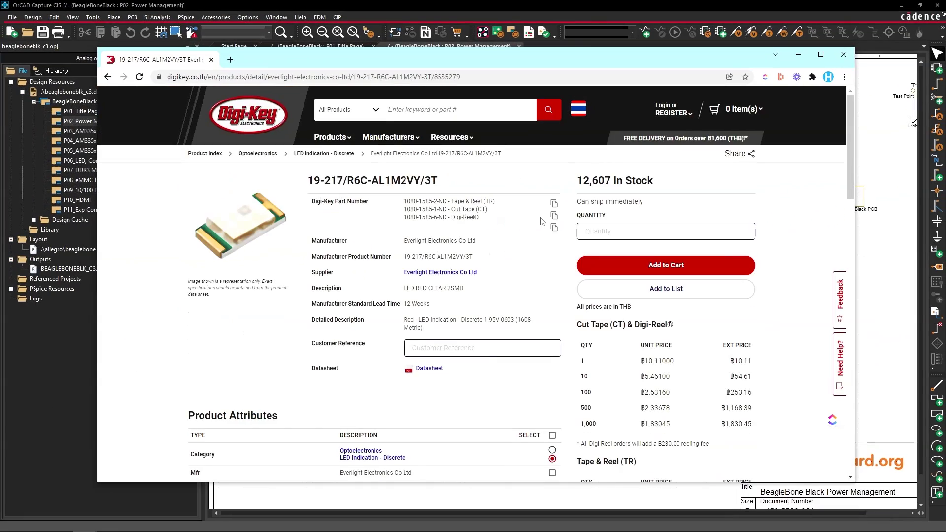
scroll(542, 220, down, 1)
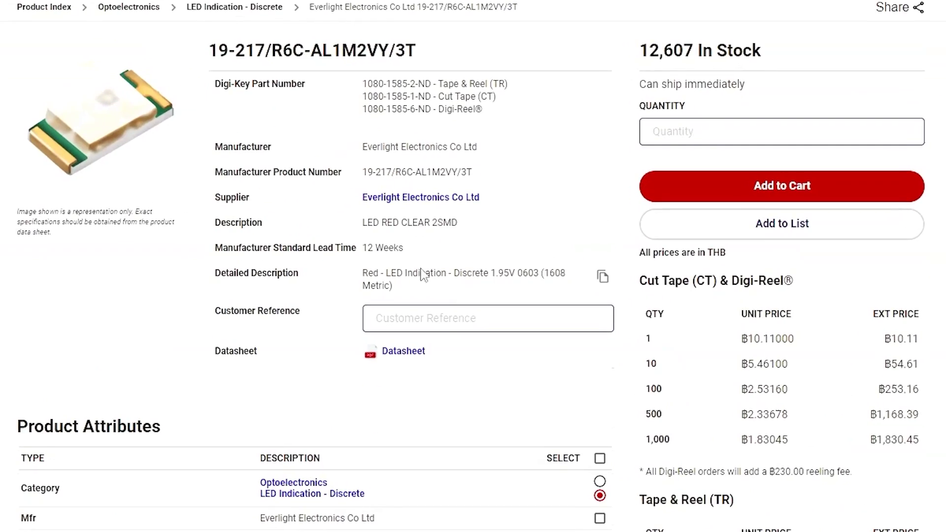
scroll(419, 278, down, 2)
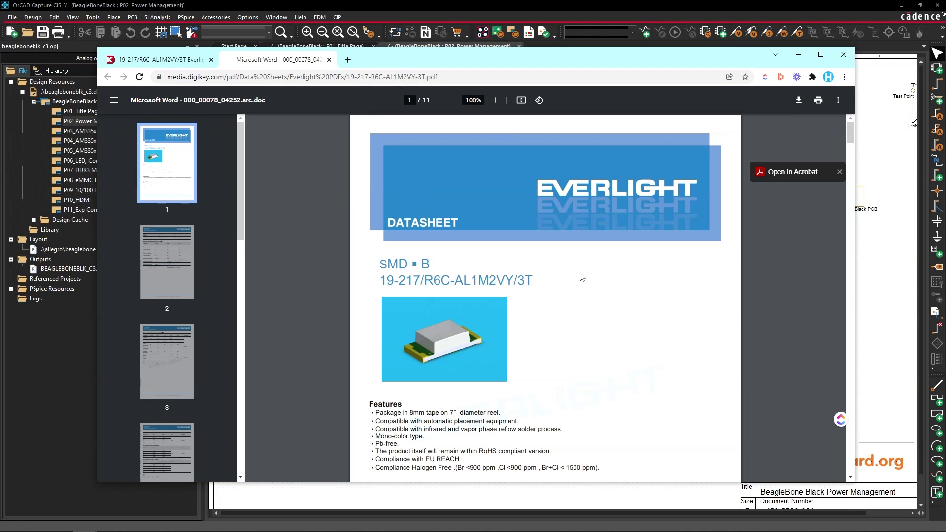
scroll(492, 232, down, 7)
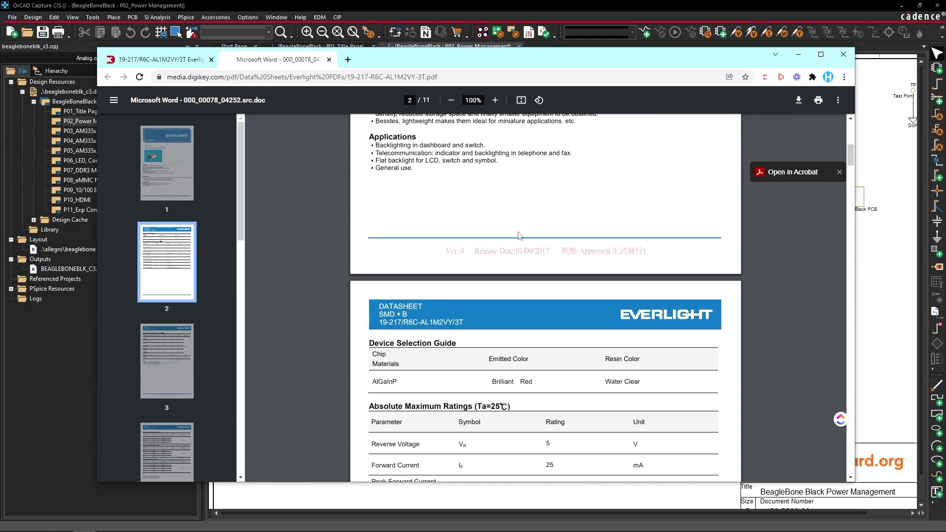
scroll(516, 286, down, 2)
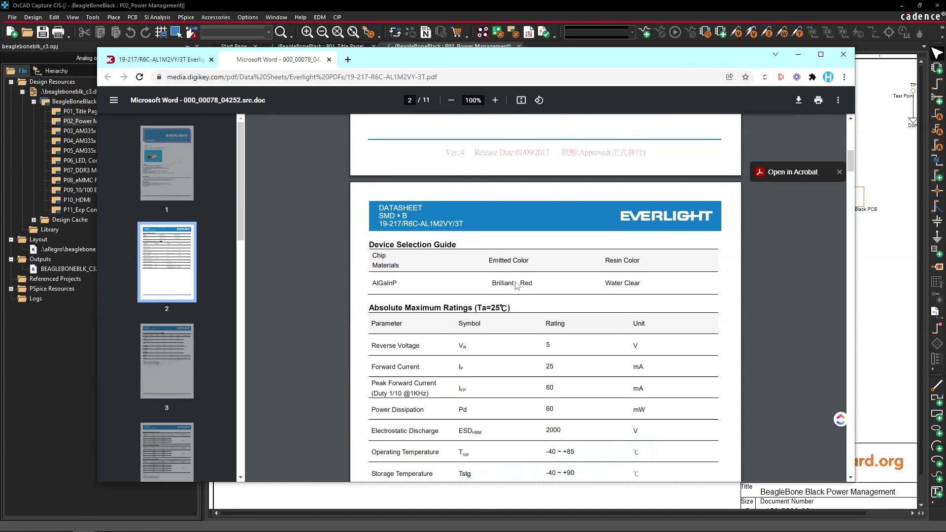
scroll(516, 286, down, 3)
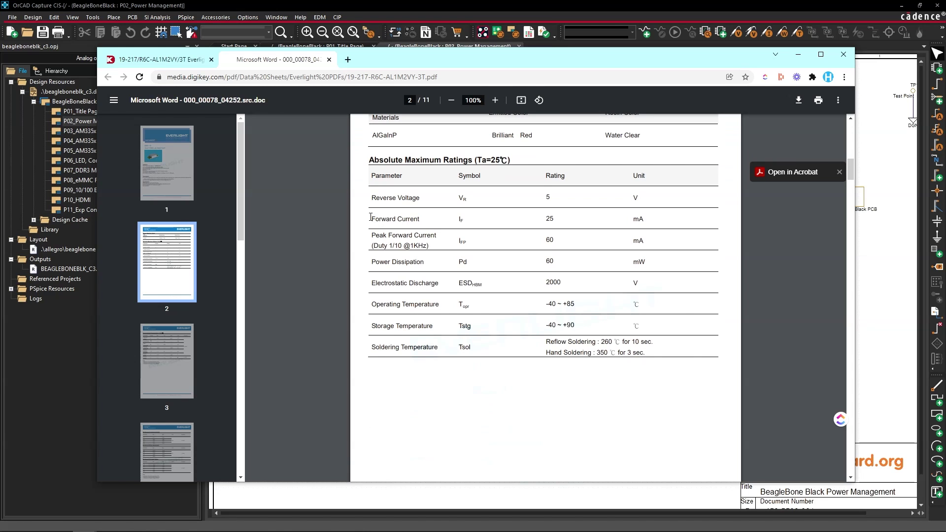
click(158, 59)
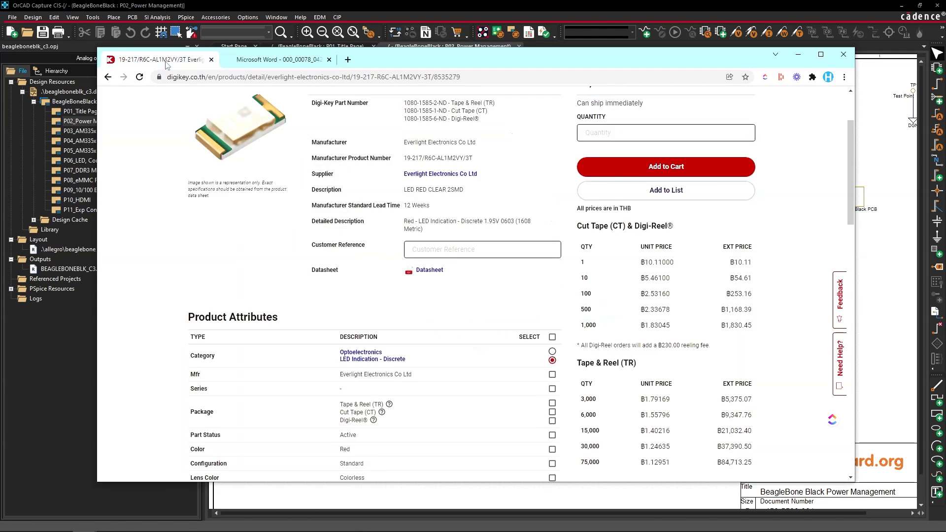
scroll(323, 255, down, 5)
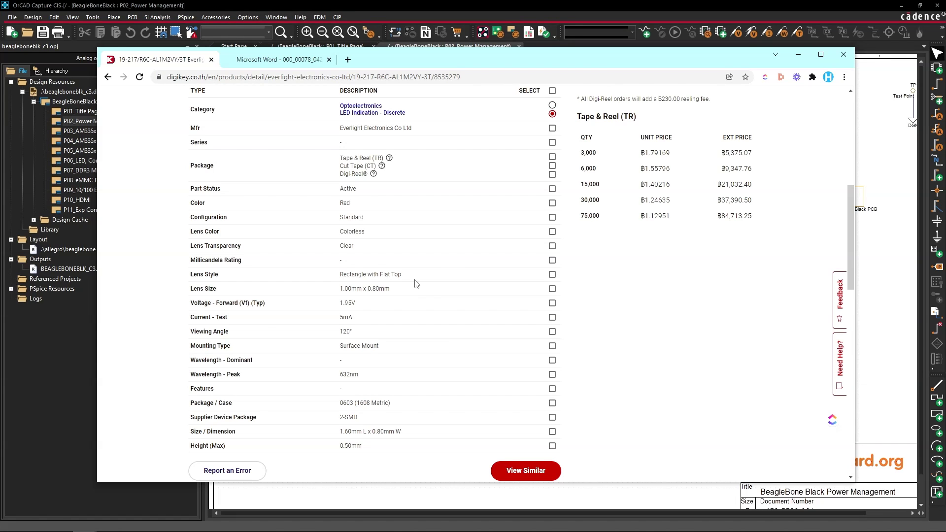
scroll(434, 294, up, 2)
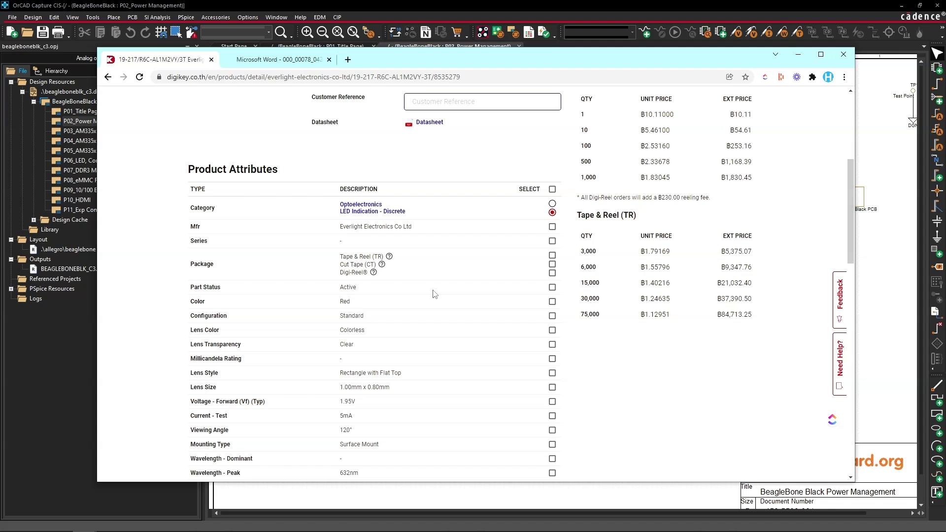
scroll(452, 315, down, 2)
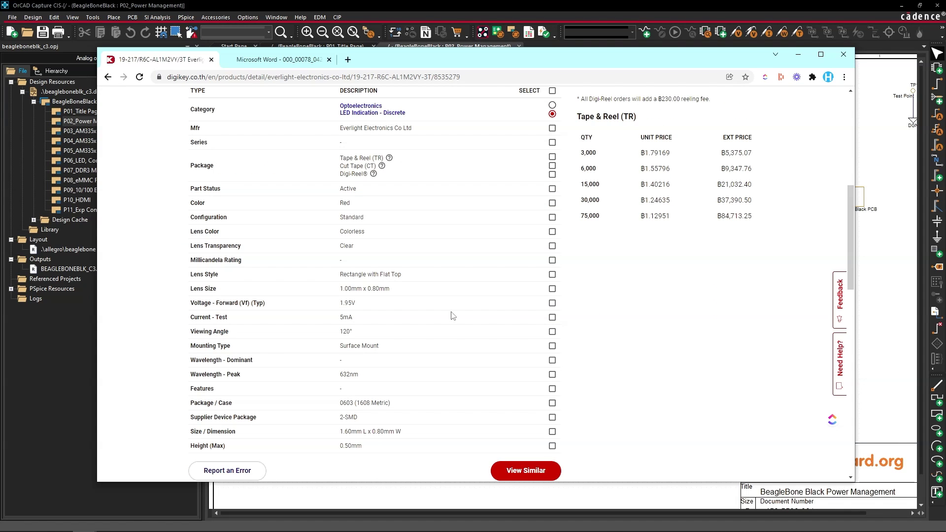
scroll(453, 315, down, 2)
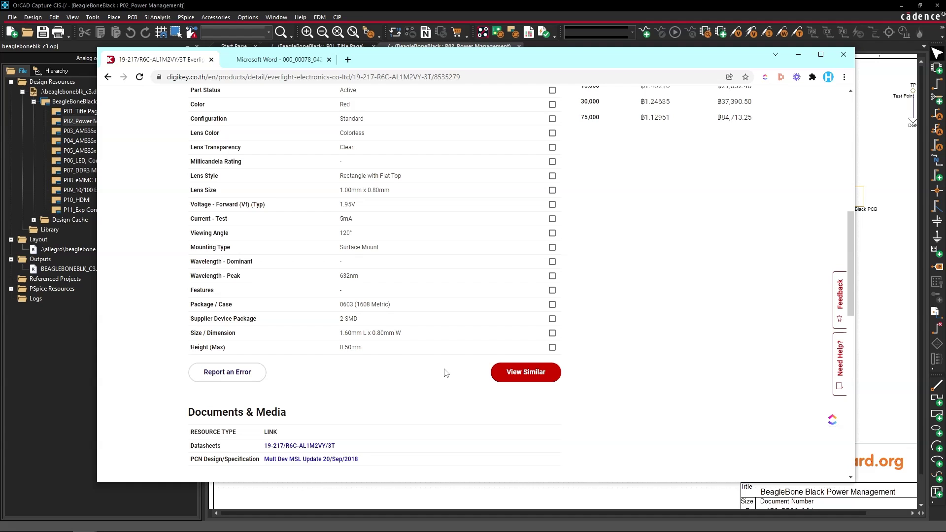
scroll(445, 373, down, 3)
scroll(627, 354, down, 1)
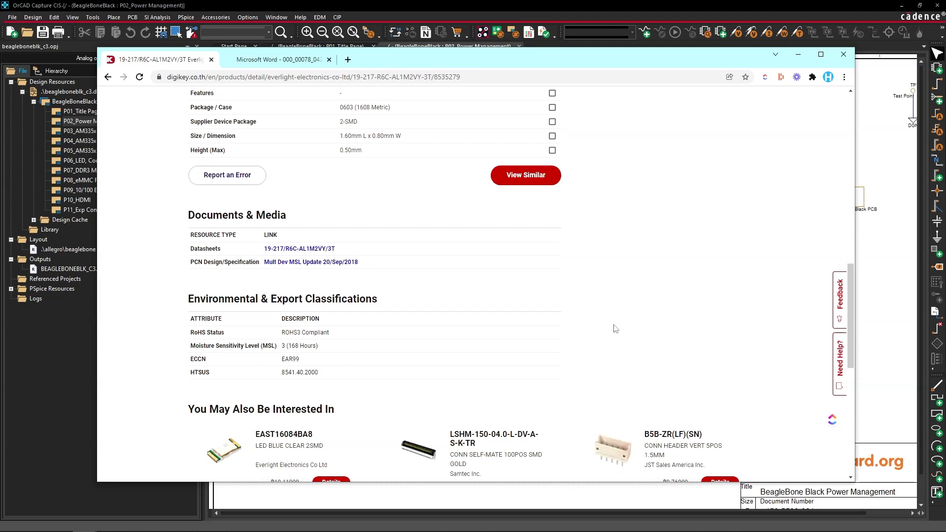
scroll(616, 329, down, 3)
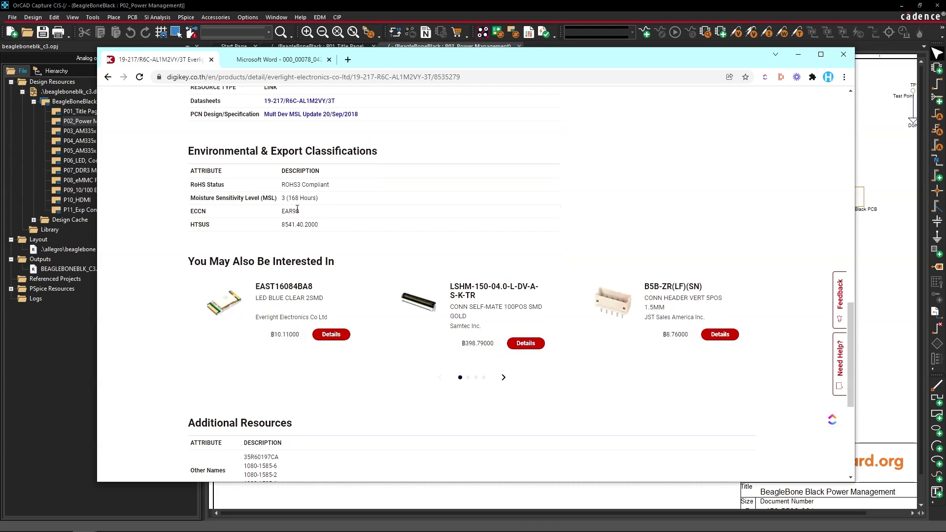
scroll(365, 261, down, 4)
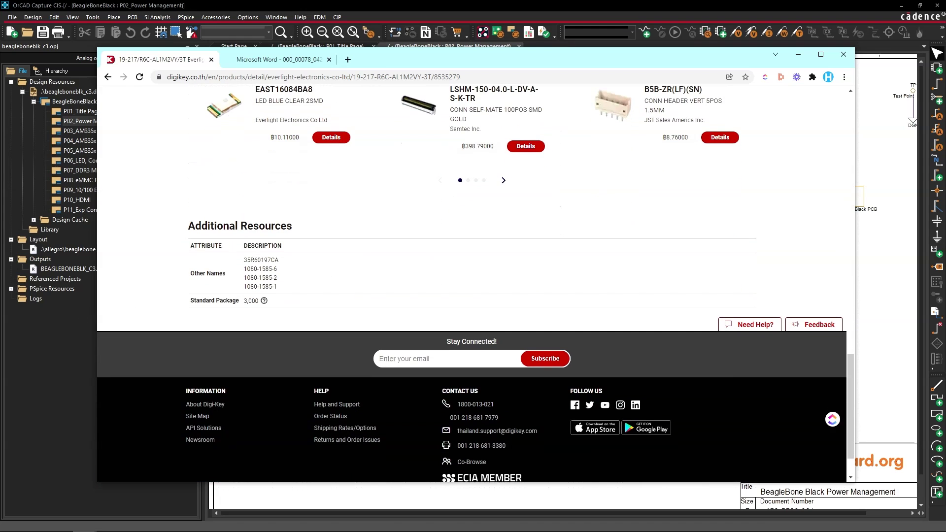
scroll(556, 305, up, 20)
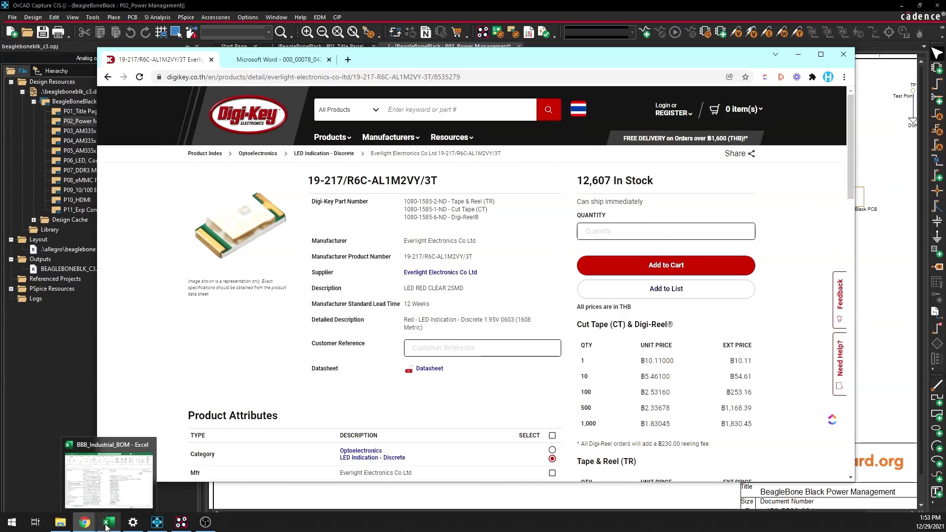
Paste 19-217/R6C-AL1M2VY/3T into cell F22 of BBB_Industrial_BOM, beside the original blue LED in E22.
click(110, 474)
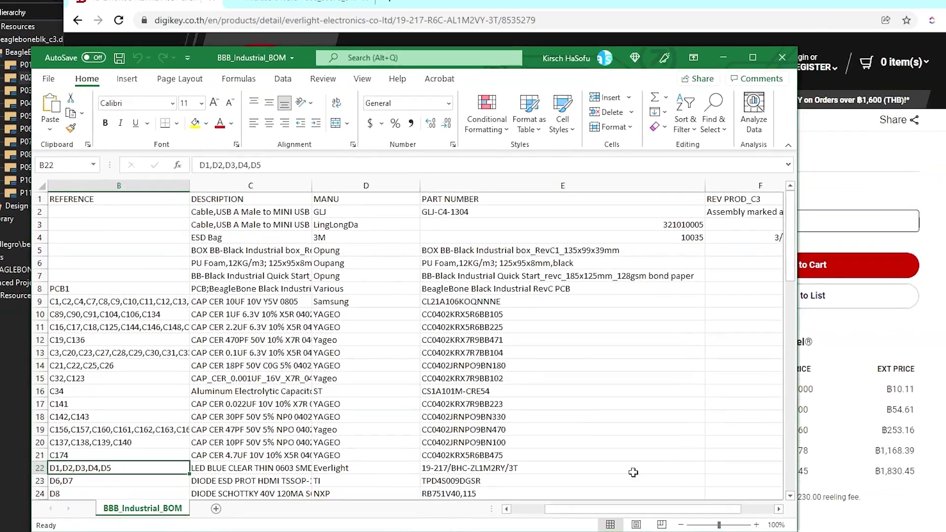
click(711, 469)
text(19-217/R6C-AL1M2VY/3T)
scroll(720, 469, right, 3)
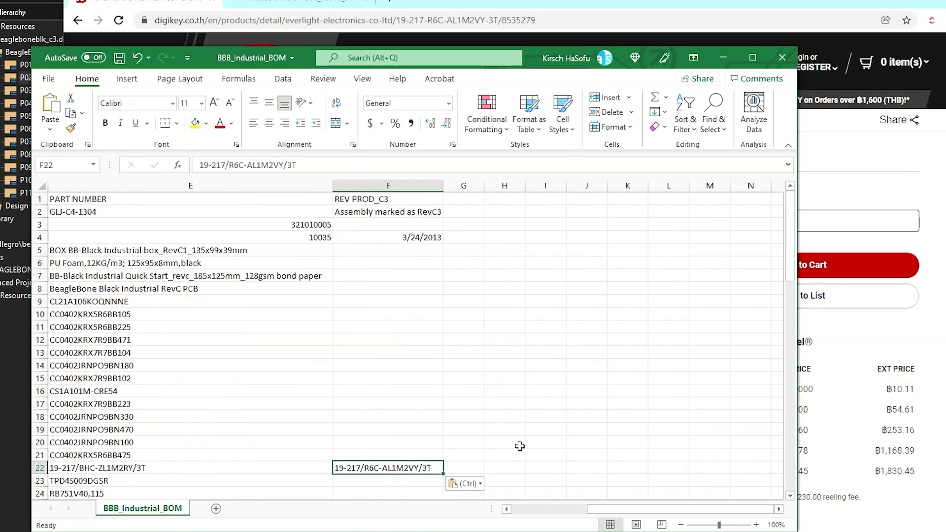
click(228, 469)
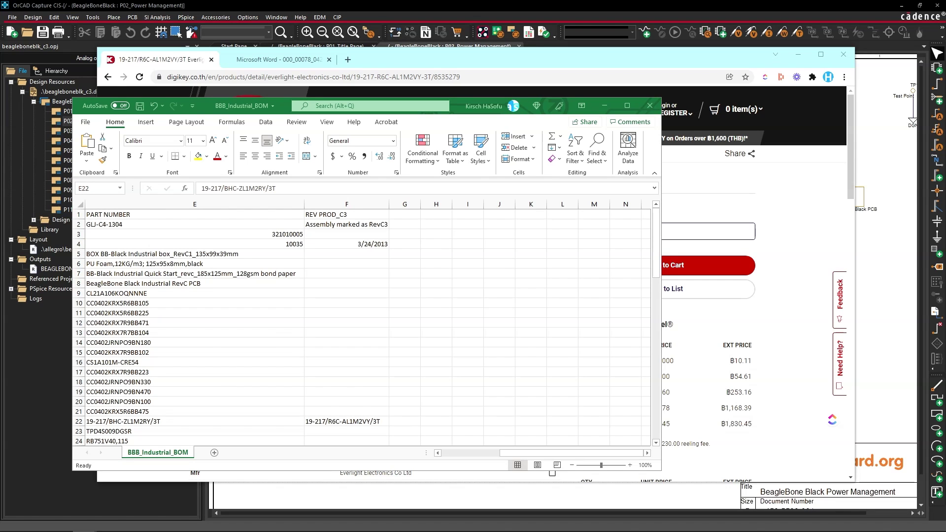
Open the P03_AM335x 1/3, JTAG page, maximize the Allegro board viewer, then switch to Excel.
click(873, 249)
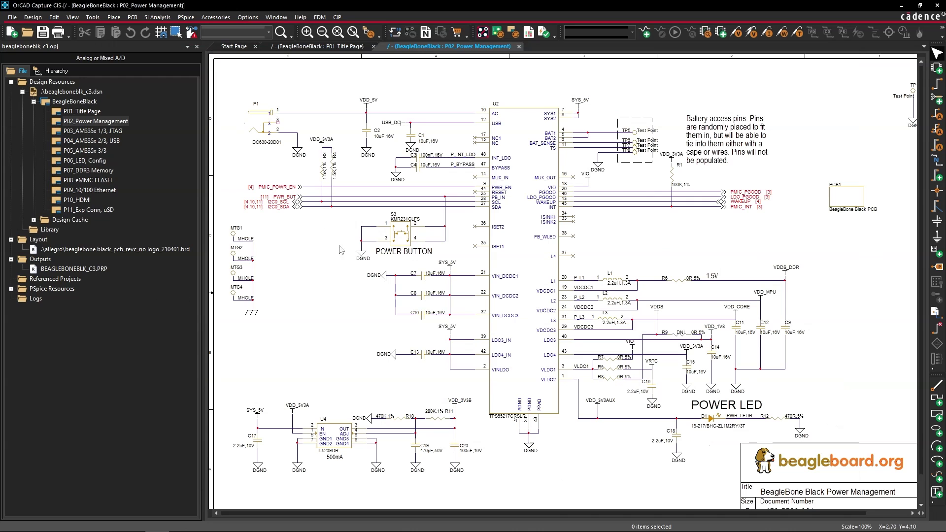
click(103, 134)
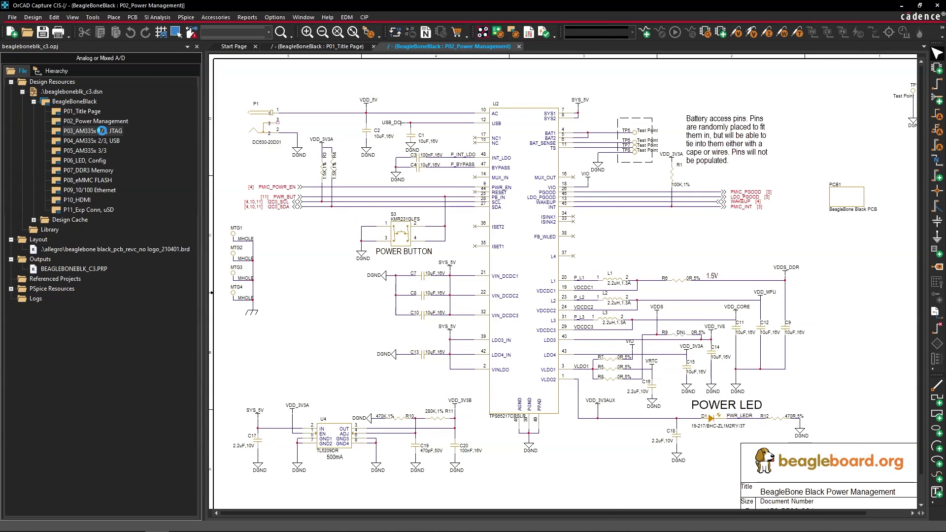
double_click(94, 131)
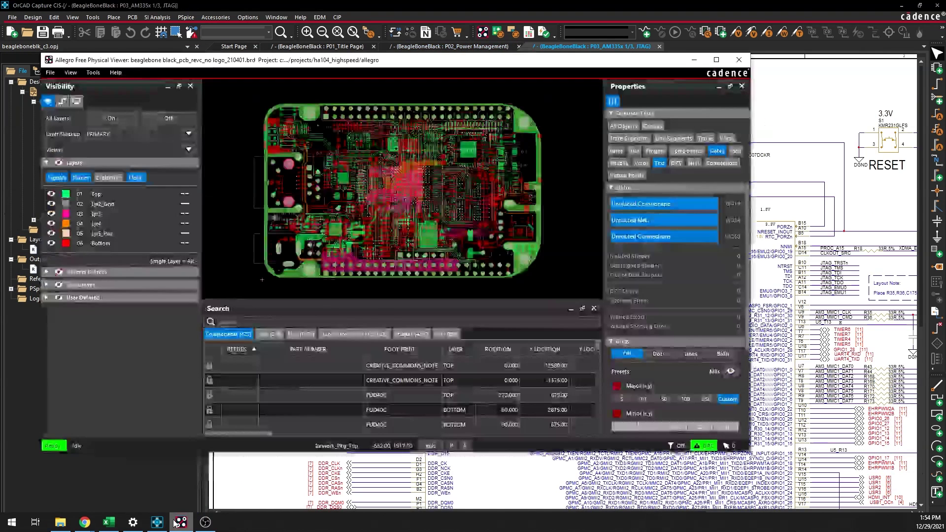
click(716, 59)
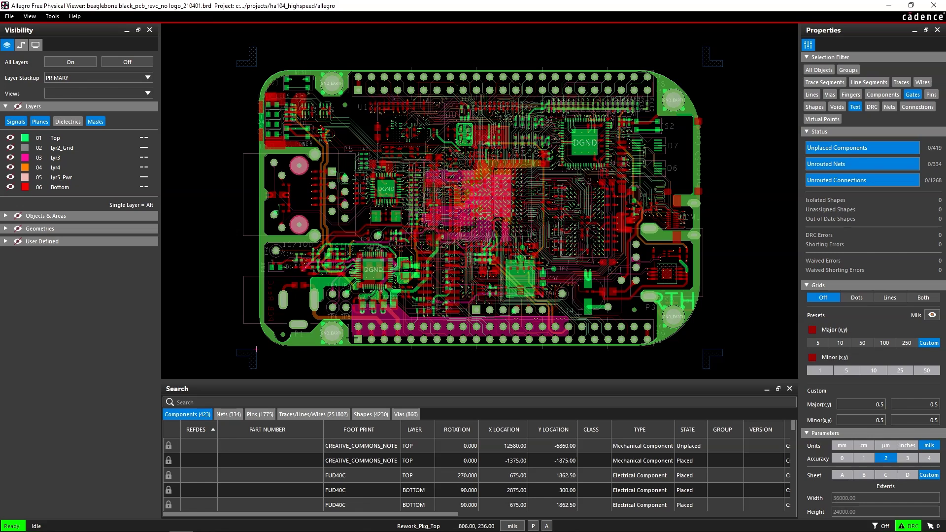
key(alt+Tab)
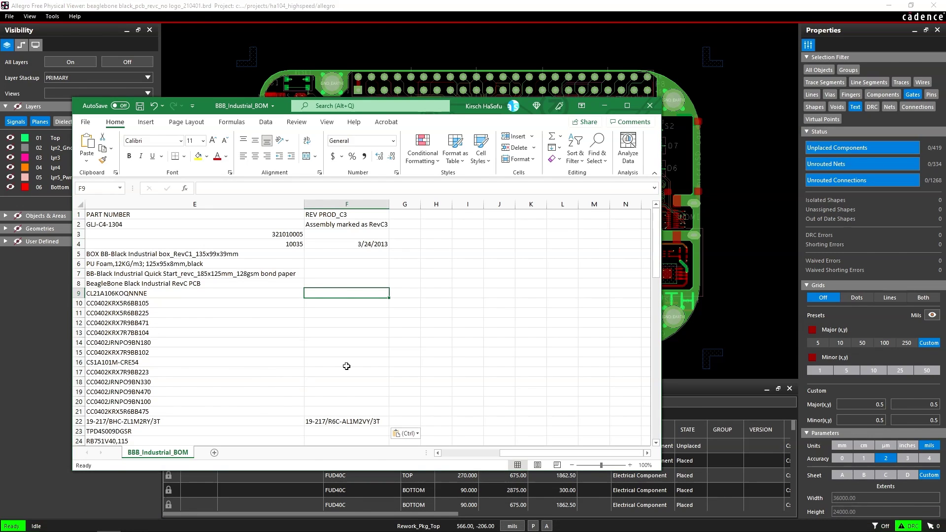
Select a couple of empty column F cells in the BOM, then return to the OrCAD JTAG page.
click(341, 333)
click(330, 374)
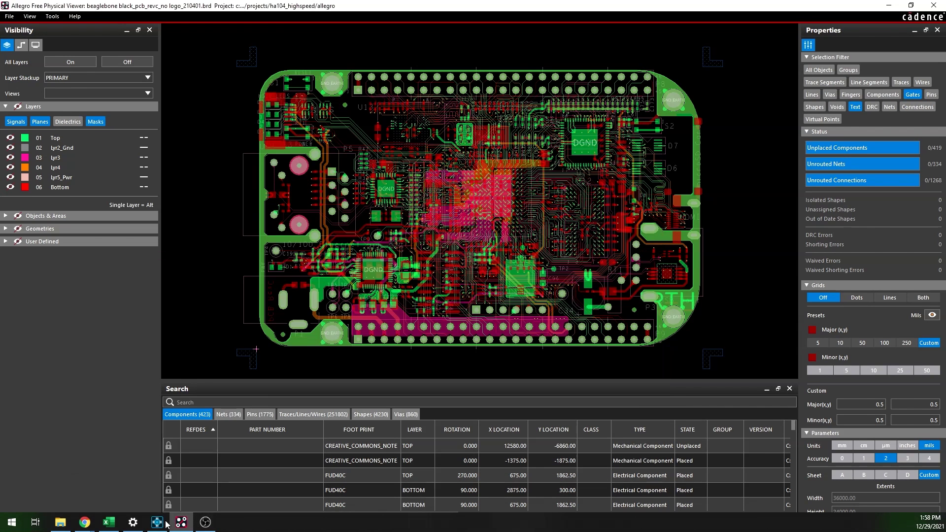
click(169, 523)
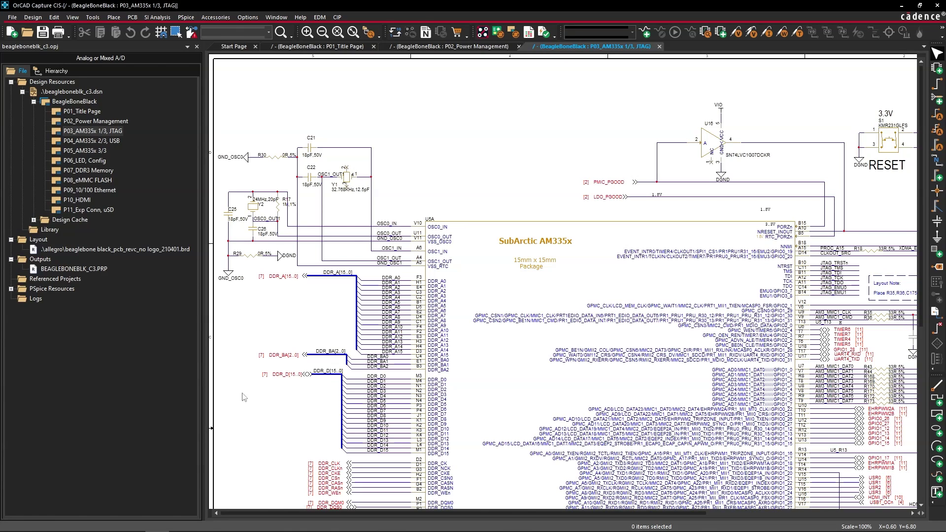
Focus the OrCAD window on the P03_AM335x 1/3, JTAG schematic page.
click(358, 118)
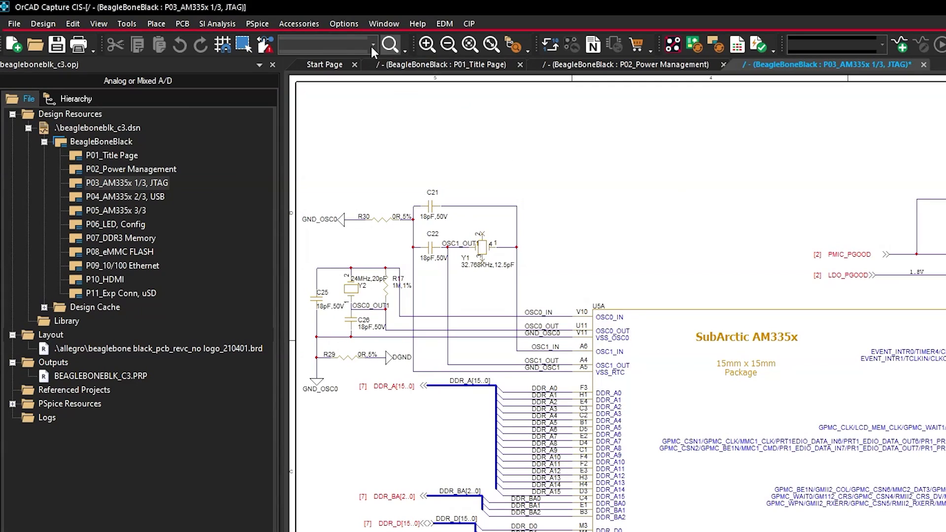
click(302, 22)
mouse_move(311, 55)
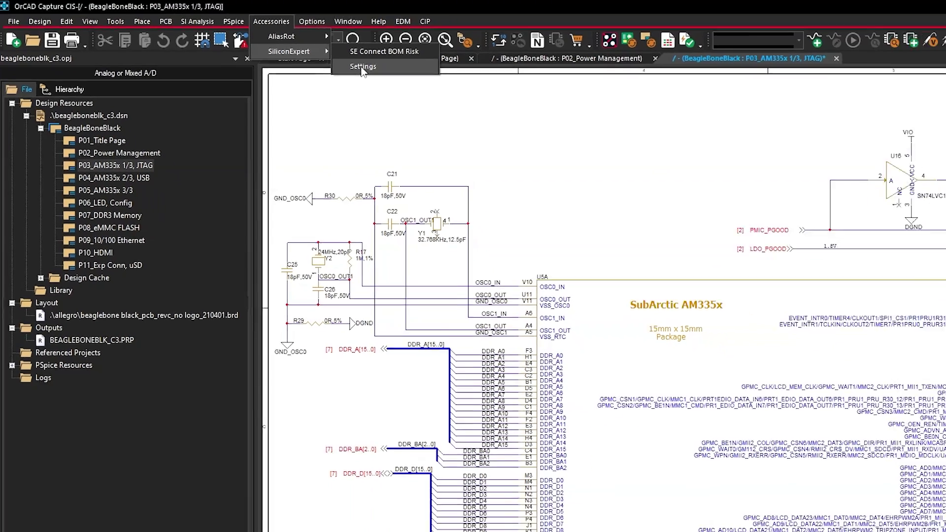
click(401, 74)
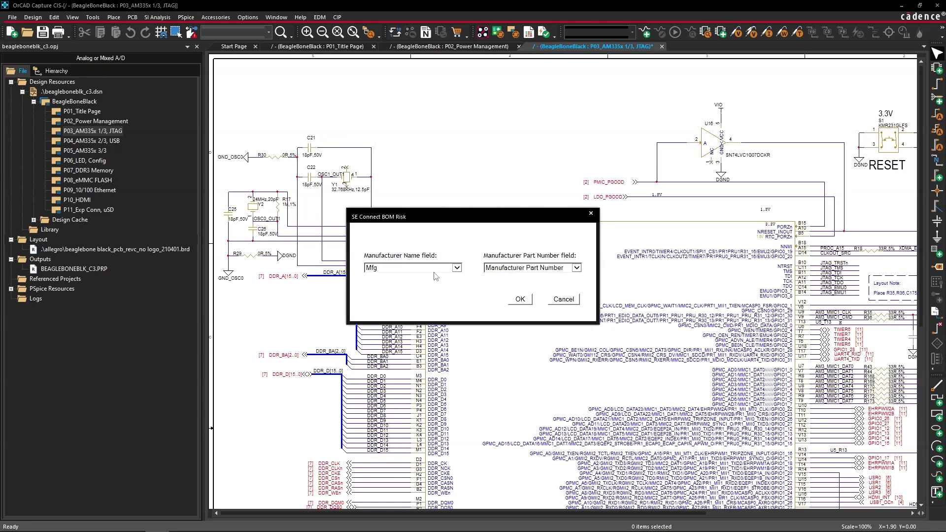
click(564, 300)
click(248, 17)
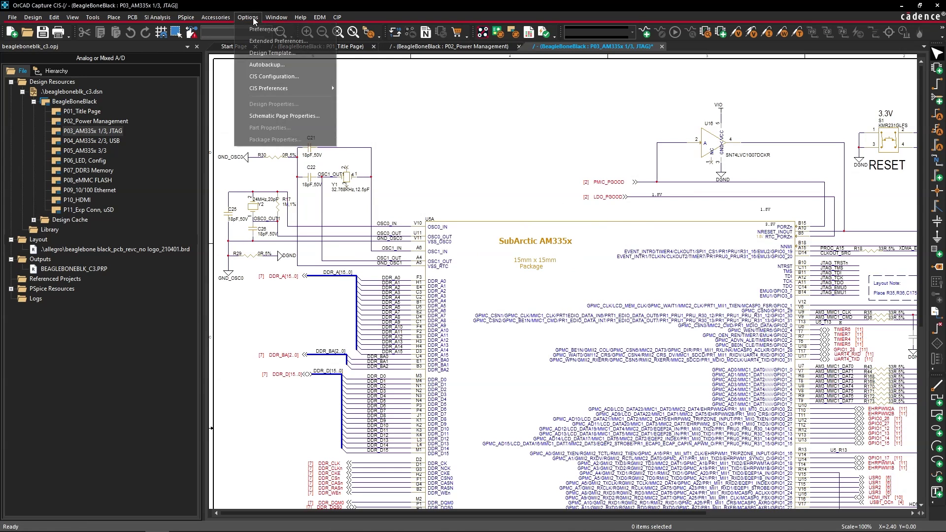
mouse_move(219, 18)
mouse_move(231, 43)
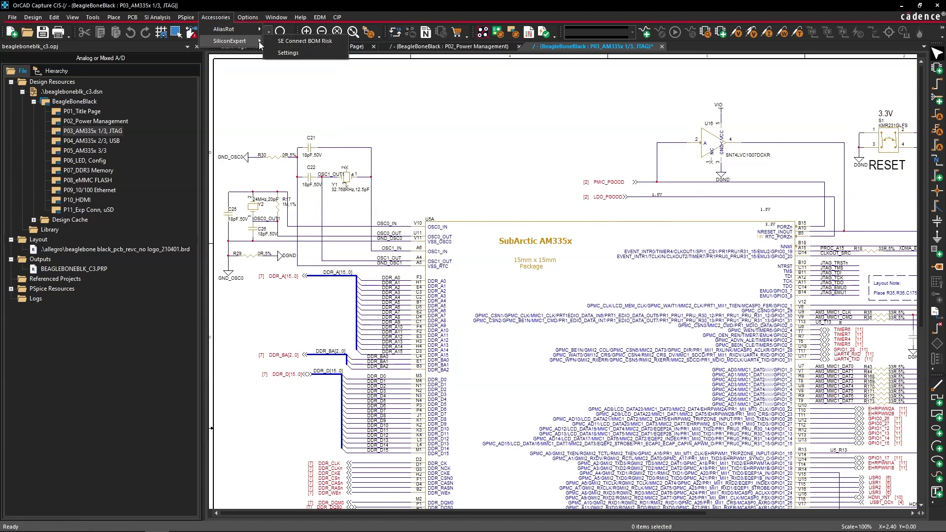
Launch SE Connect BOM Risk and continue to the HealthCheck showing grade B for 67 parts.
click(293, 43)
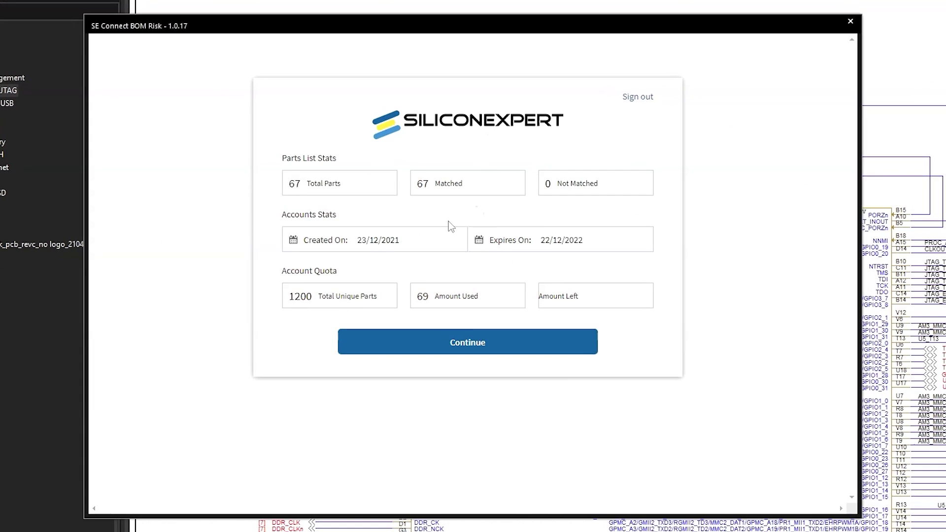
click(469, 341)
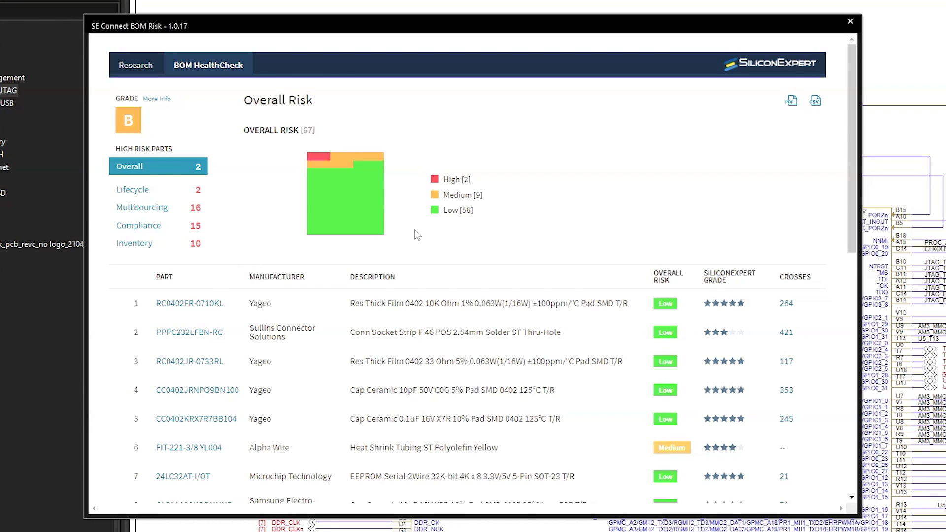
Filter the parts table to the High [2] risk parts via the Overall Risk legend.
click(462, 181)
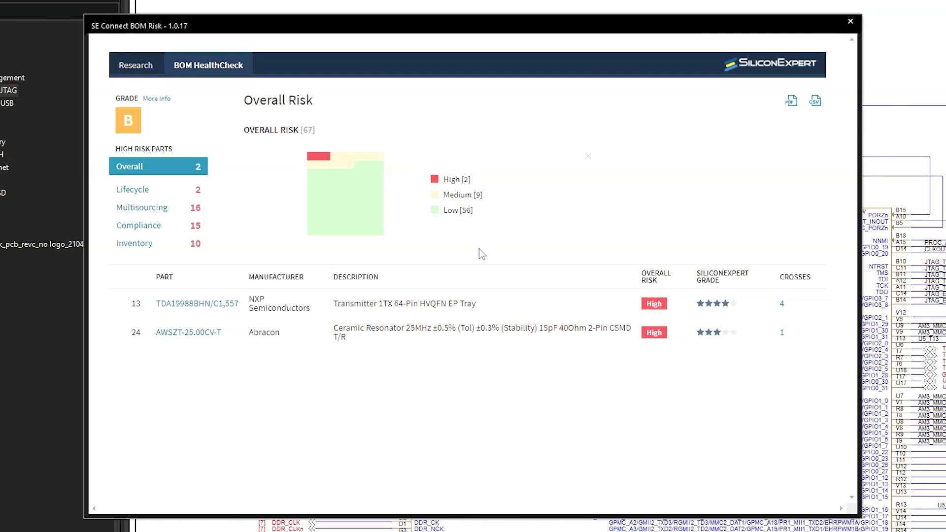
Open the TDA19988BHN/C1,557 details and scroll its Overview through lifecycle, crosses and supply-chain data.
click(195, 304)
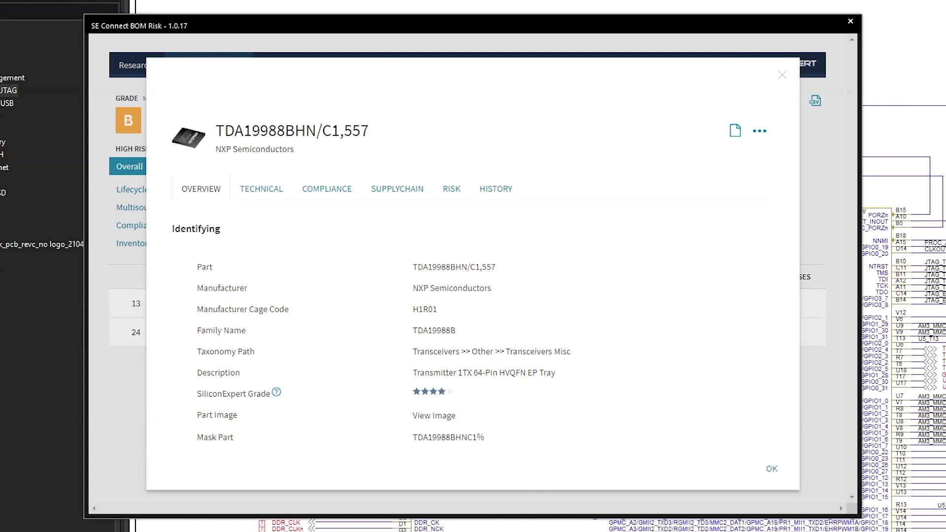
scroll(543, 282, down, 1)
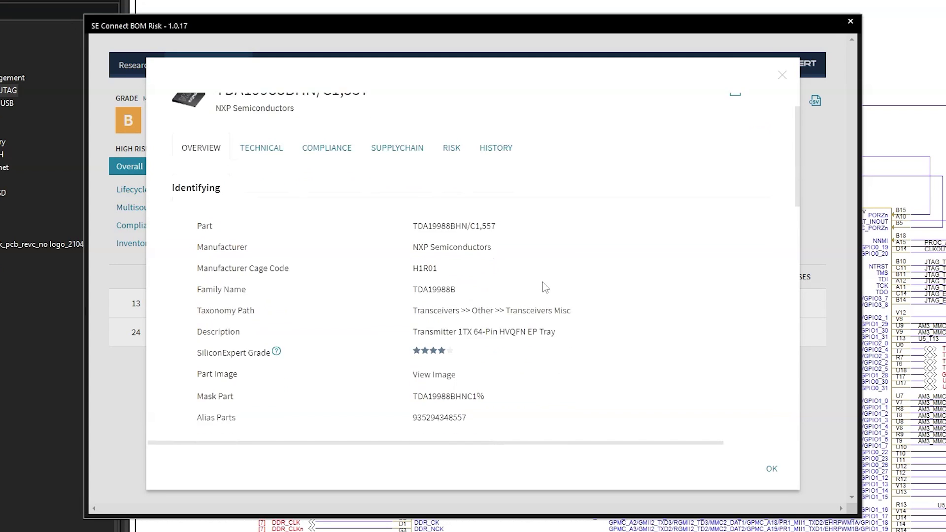
scroll(306, 183, up, 1)
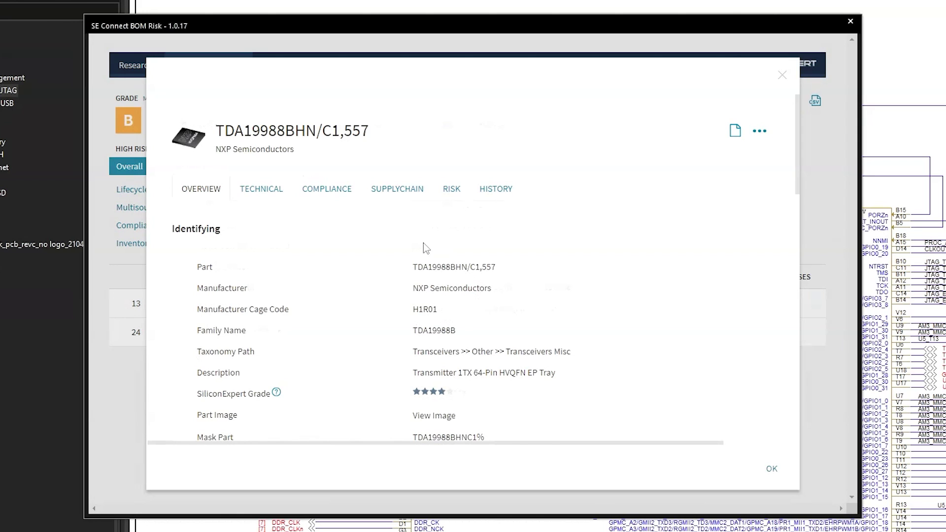
scroll(438, 264, down, 1)
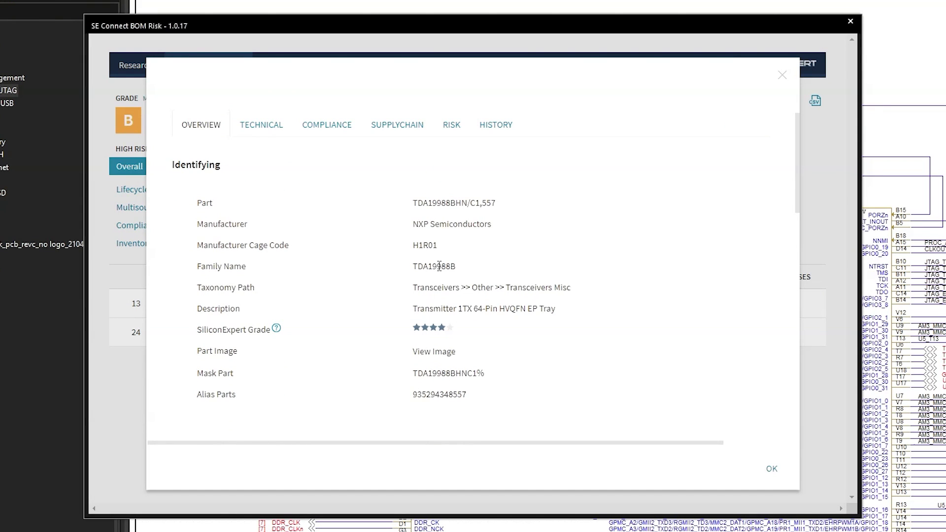
scroll(439, 266, down, 1)
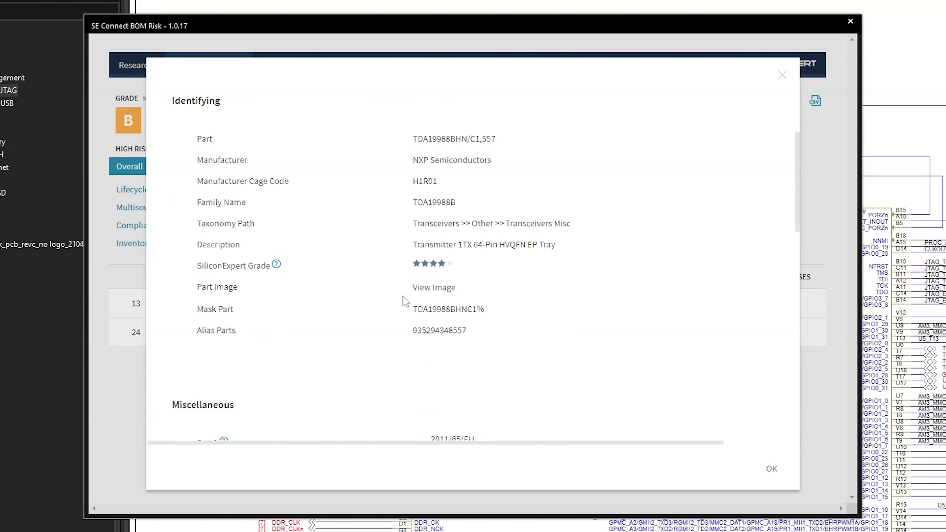
scroll(403, 298, down, 2)
scroll(403, 305, down, 1)
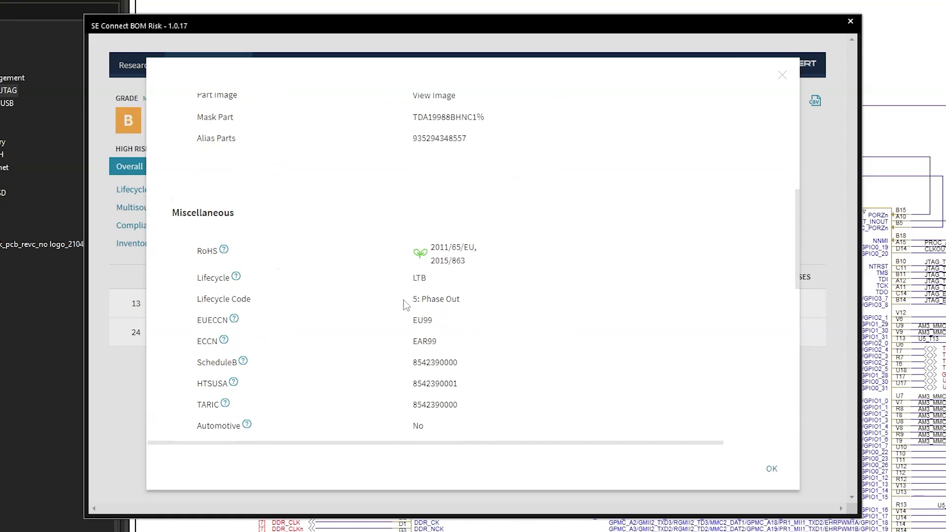
scroll(368, 303, down, 1)
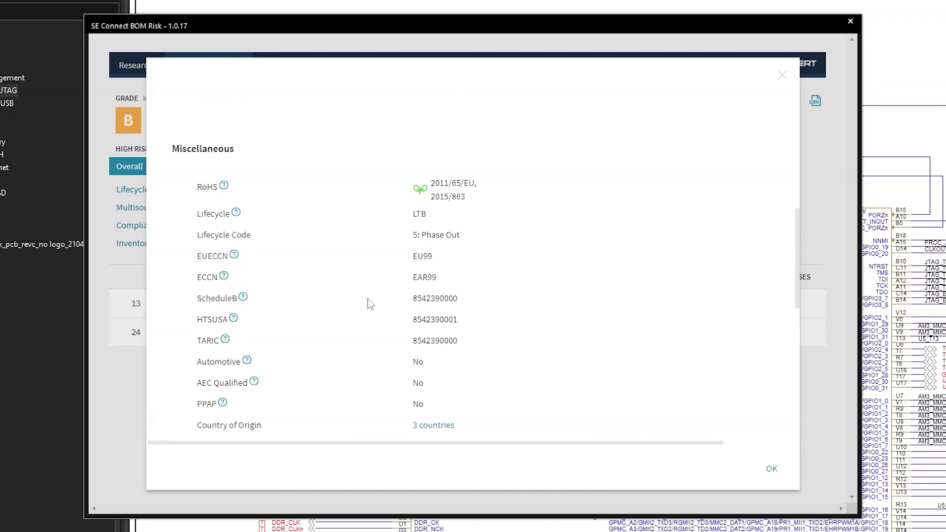
scroll(368, 299, down, 1)
scroll(367, 298, down, 1)
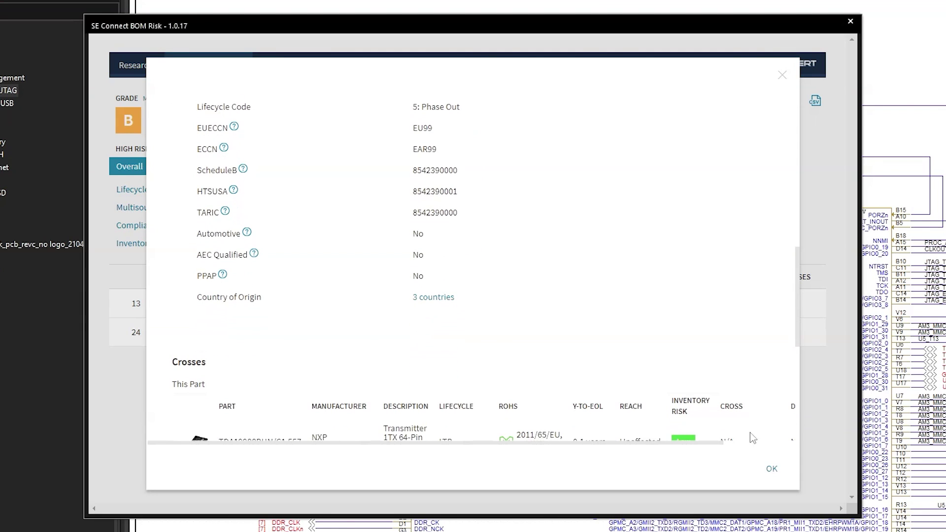
scroll(397, 212, up, 5)
Review the TDA19988BHN/C1,557 supply chain and inventory information.
click(386, 193)
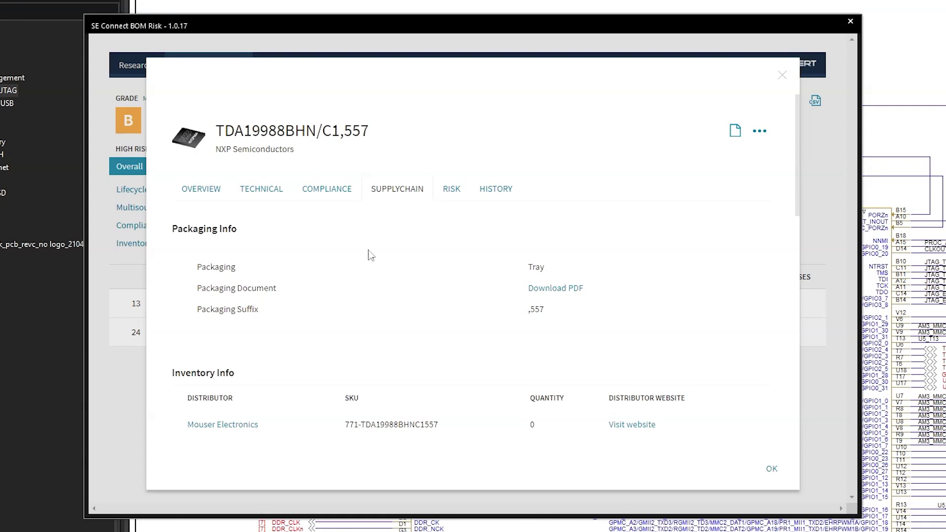
scroll(381, 278, down, 1)
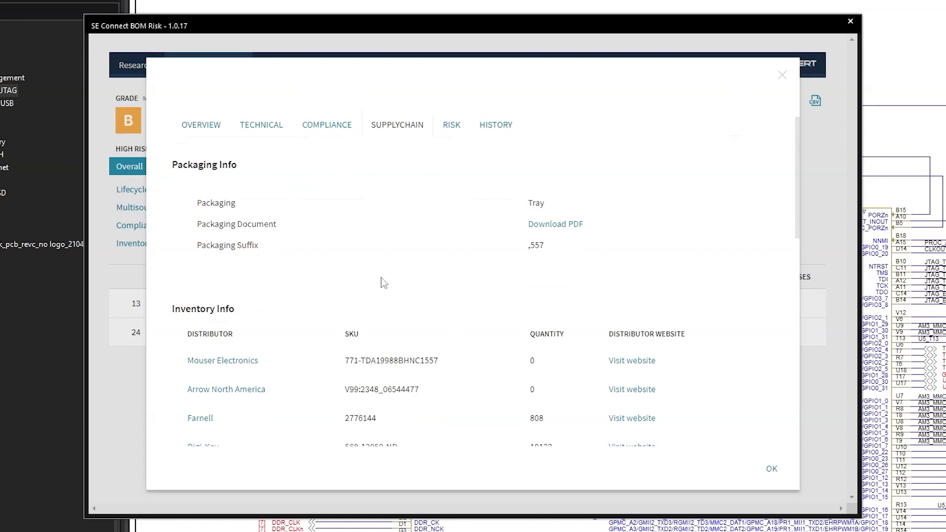
scroll(382, 280, down, 3)
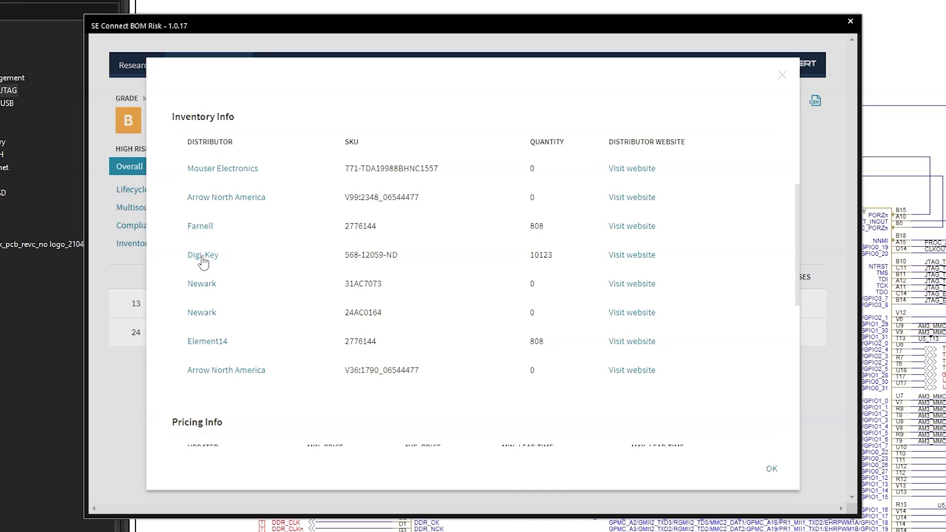
scroll(203, 261, up, 10)
Review the part's compliance information.
click(328, 189)
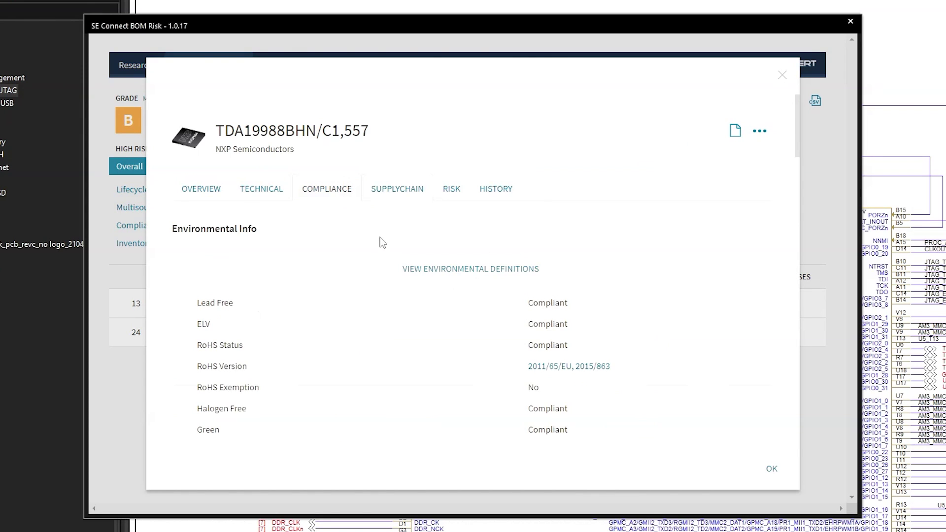
scroll(386, 296, down, 4)
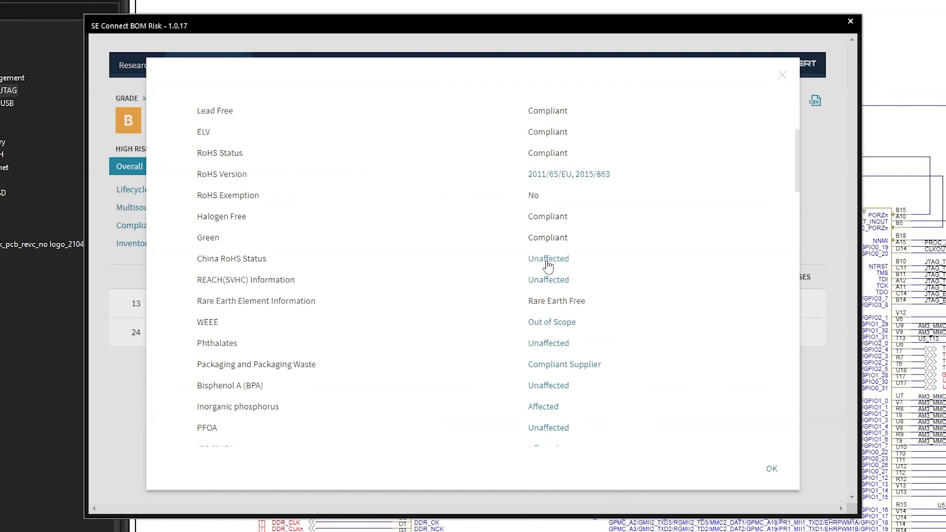
scroll(439, 264, down, 3)
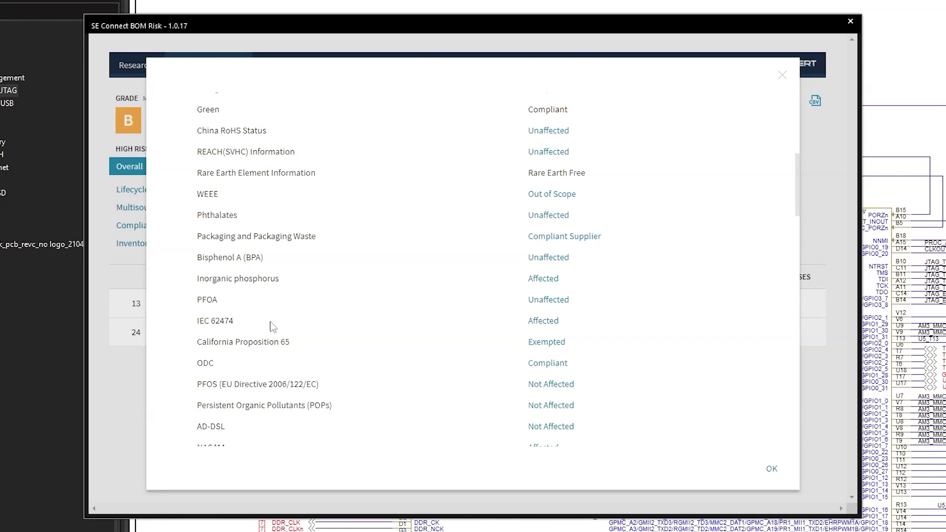
scroll(271, 276, up, 3)
scroll(424, 289, up, 10)
scroll(404, 289, down, 5)
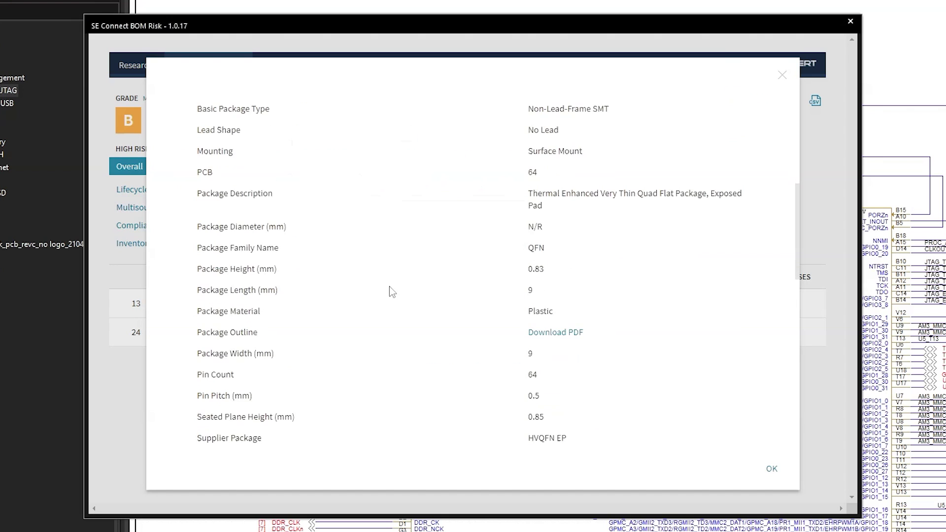
scroll(399, 302, down, 5)
scroll(410, 306, up, 10)
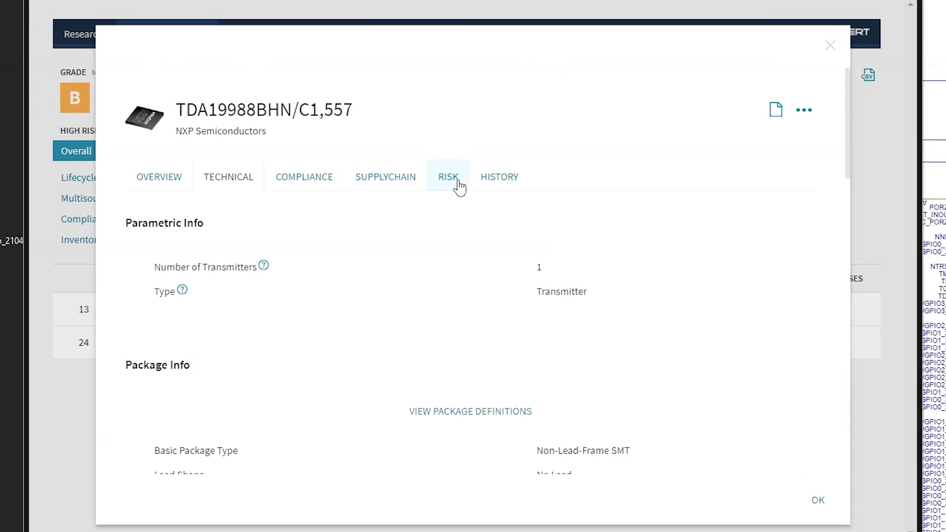
Review the risk breakdown: High overall risk 73.5%, LTB lifecycle, estimated EOL 2021, High multisourcing risk.
click(460, 194)
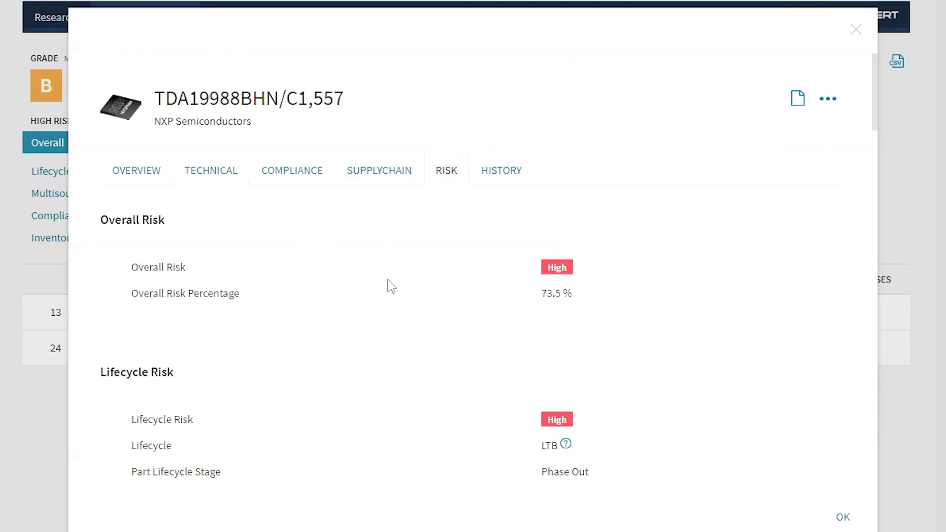
scroll(401, 302, down, 2)
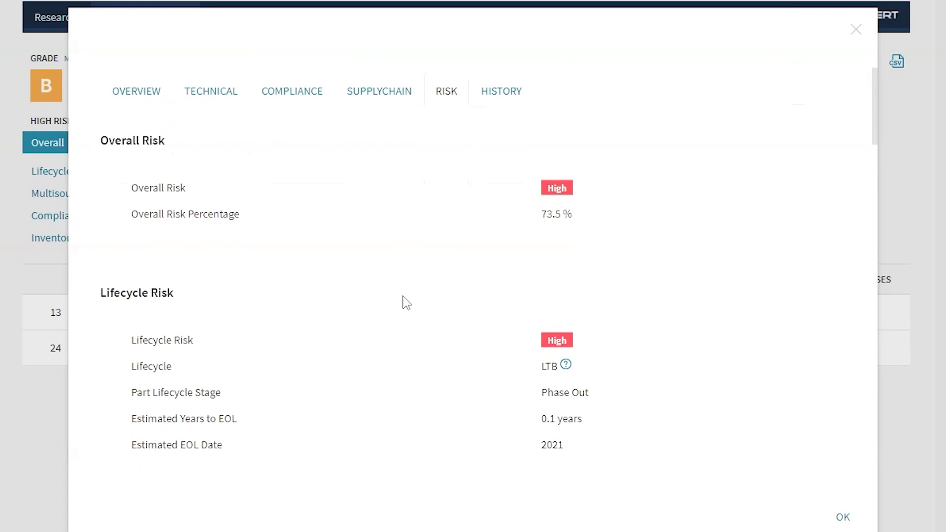
scroll(406, 303, down, 2)
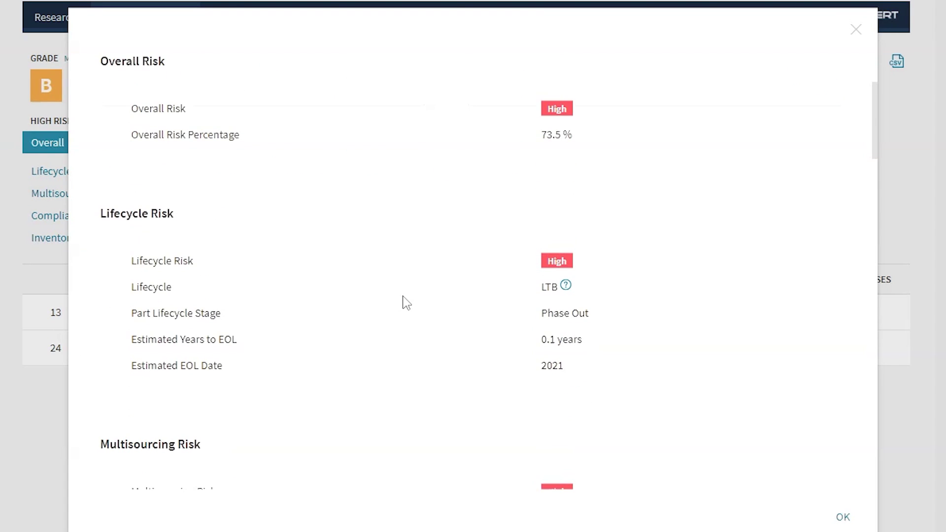
scroll(407, 303, down, 4)
scroll(414, 281, down, 4)
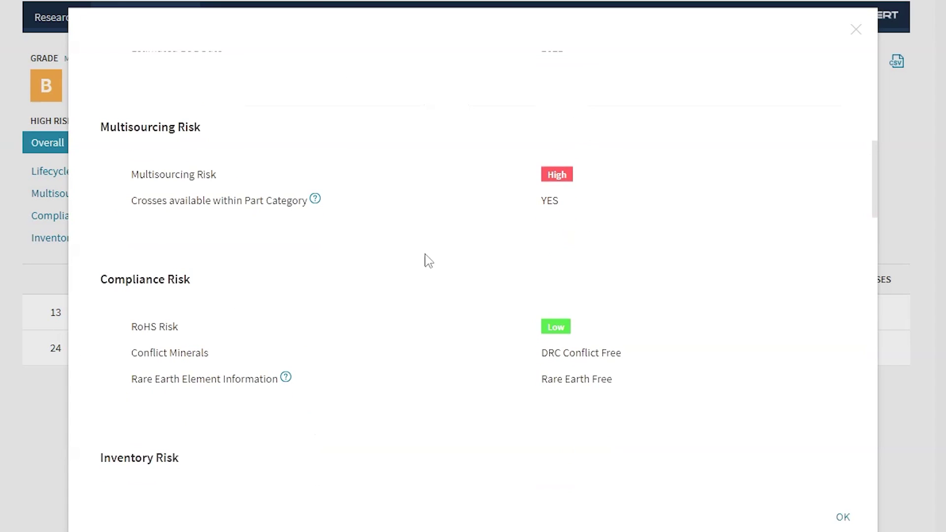
scroll(355, 273, down, 4)
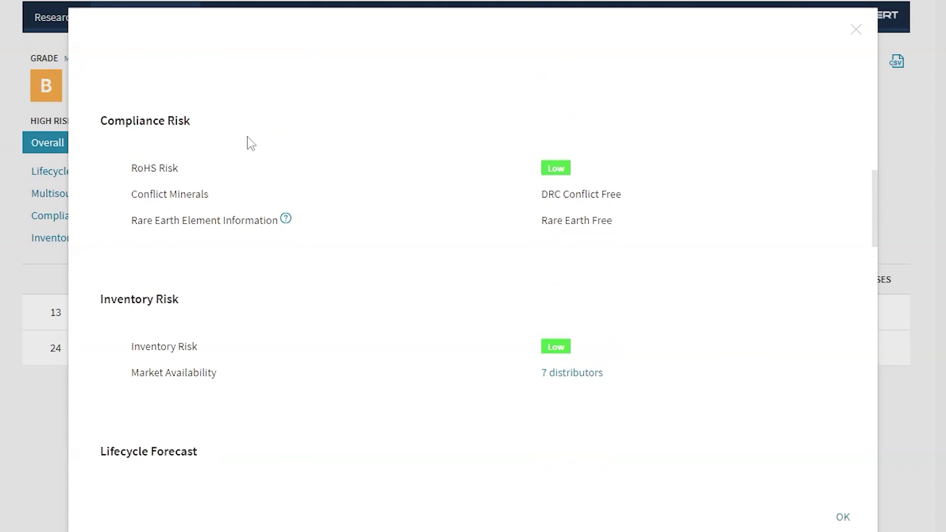
scroll(261, 286, down, 4)
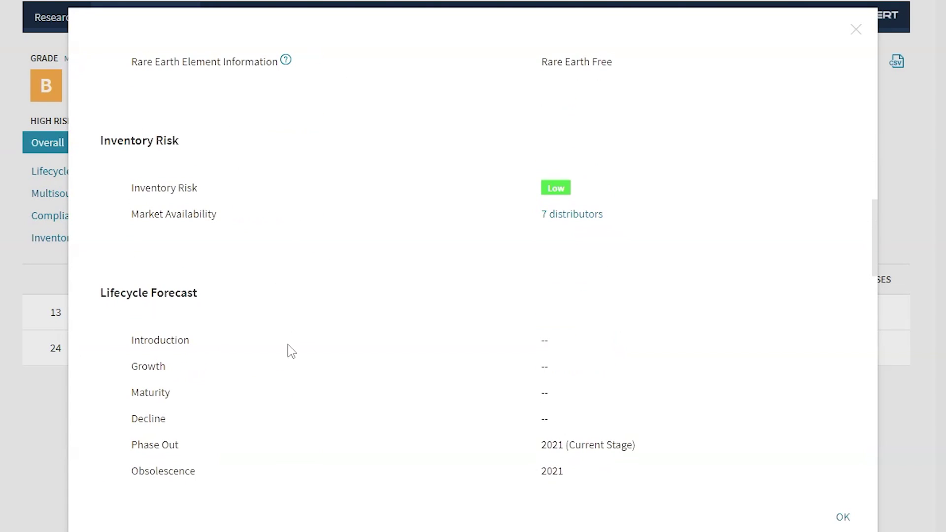
scroll(301, 338, up, 10)
scroll(356, 391, up, 8)
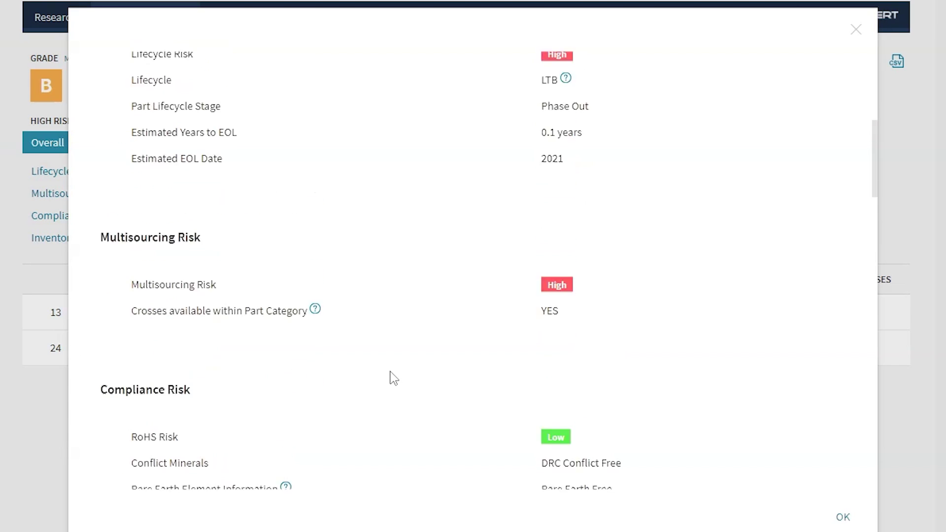
scroll(311, 318, down, 5)
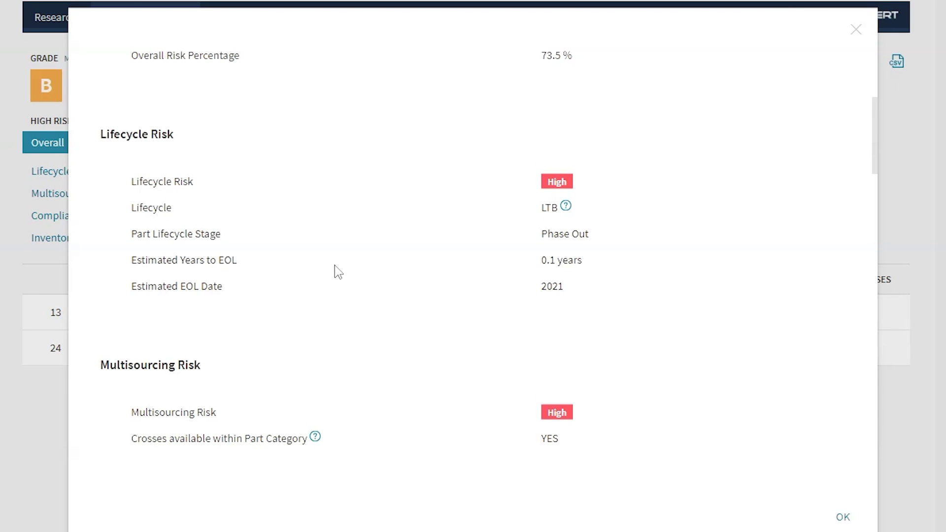
scroll(338, 271, down, 2)
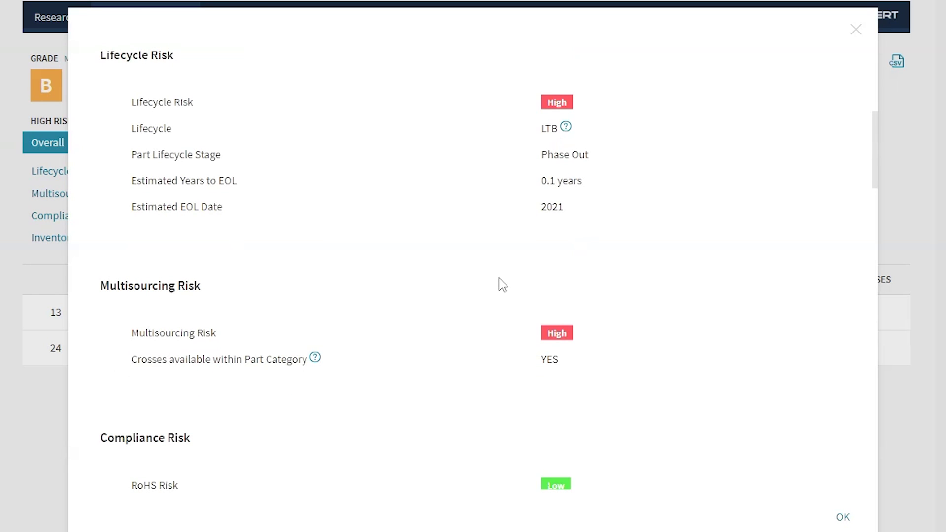
scroll(513, 277, up, 8)
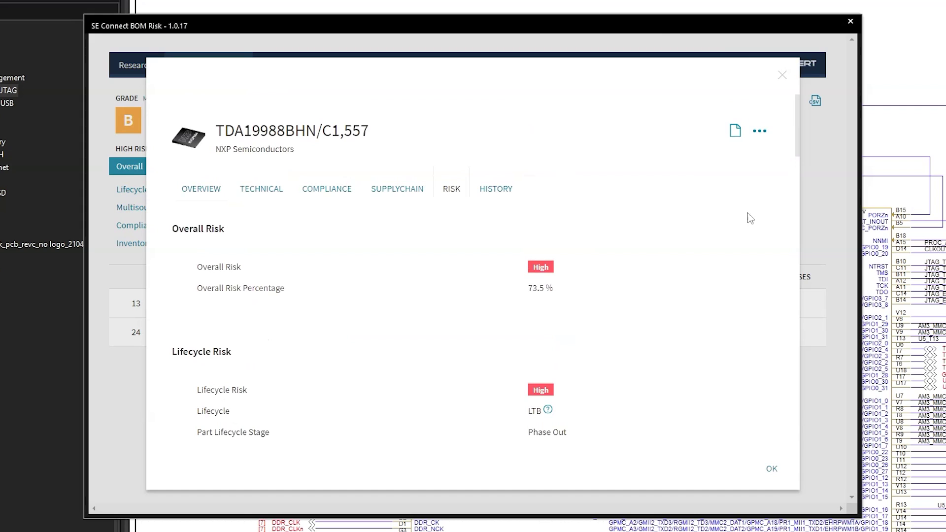
List the 4 crosses for TDA19988BHN/C1,557, including TDA19988BHN/C1,518 and AD9387NKBCPZ.
click(760, 131)
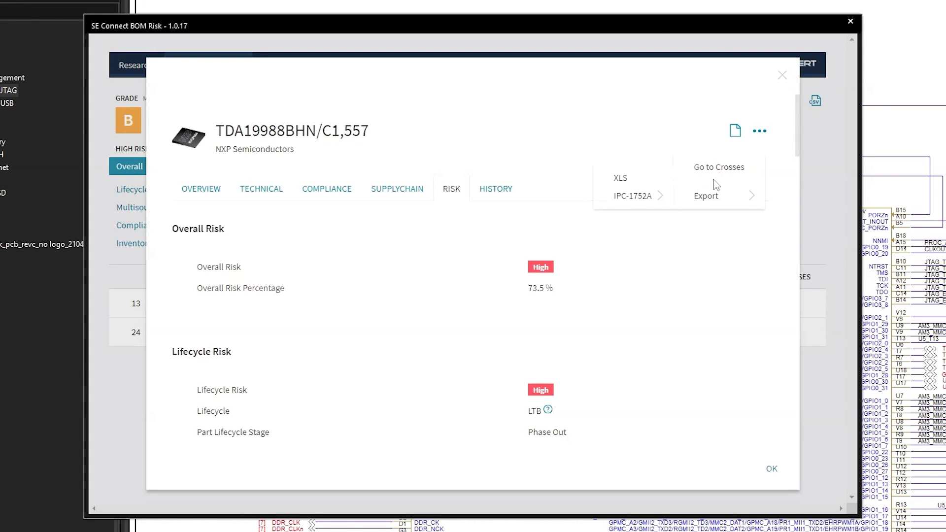
click(734, 174)
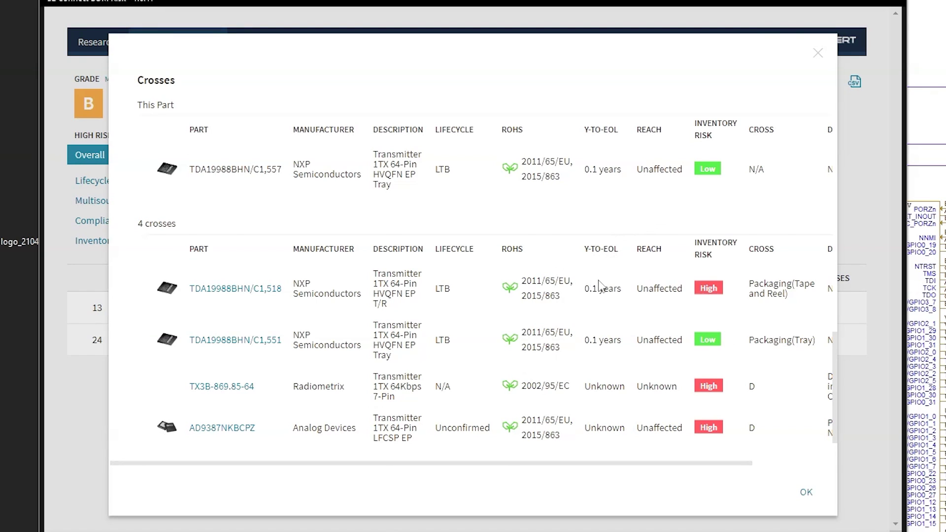
scroll(600, 285, down, 1)
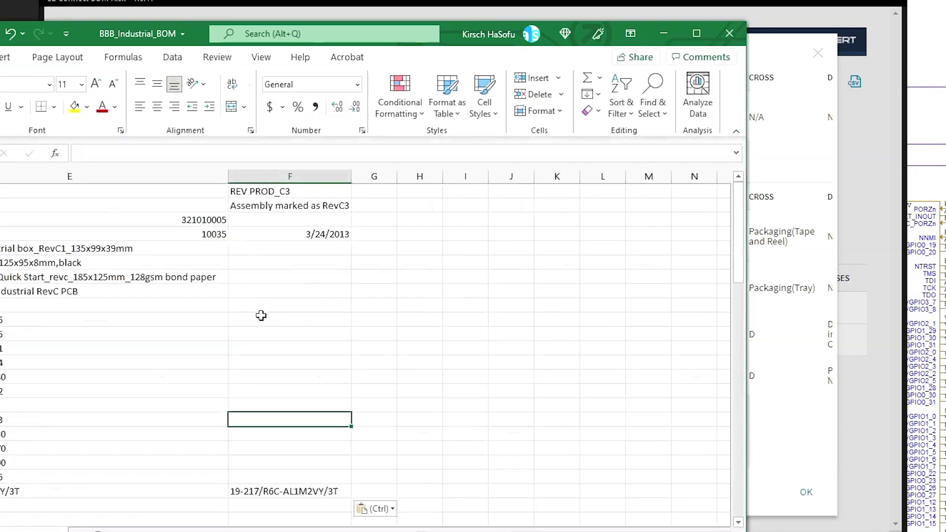
key(alt+Tab)
click(665, 26)
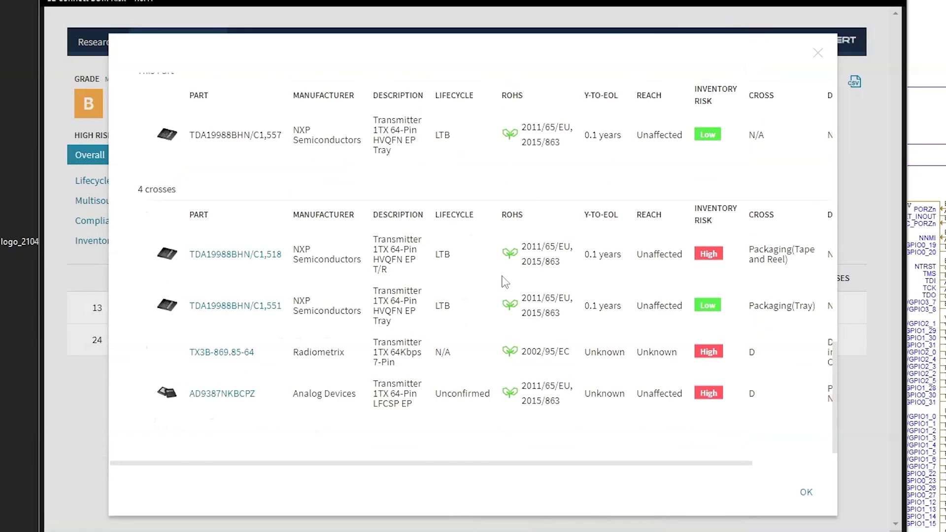
Check cross part TDA19988BHN/C1,518 and its NXP product page, then close its details.
click(503, 275)
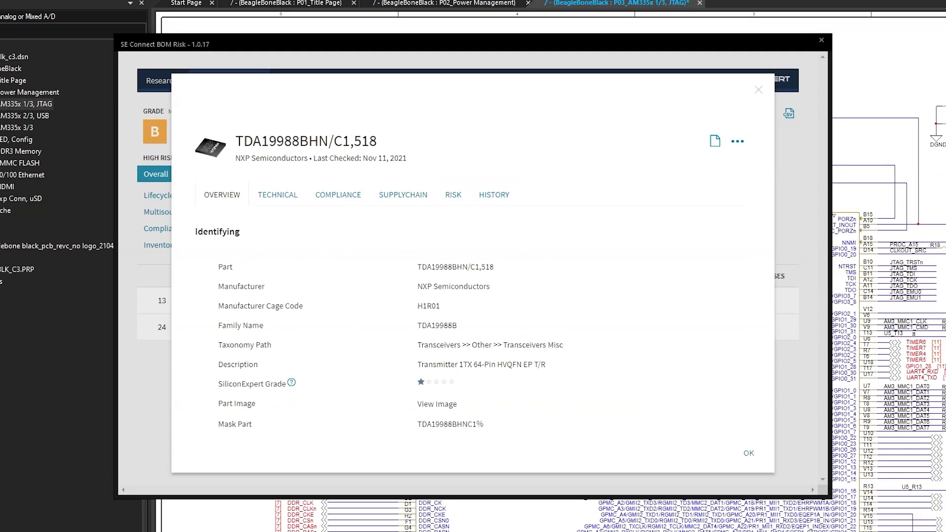
click(715, 141)
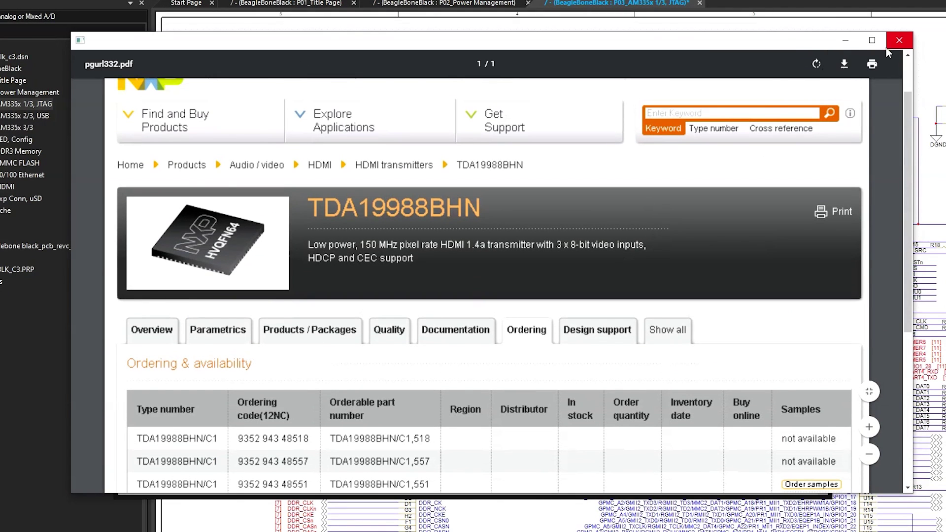
click(898, 41)
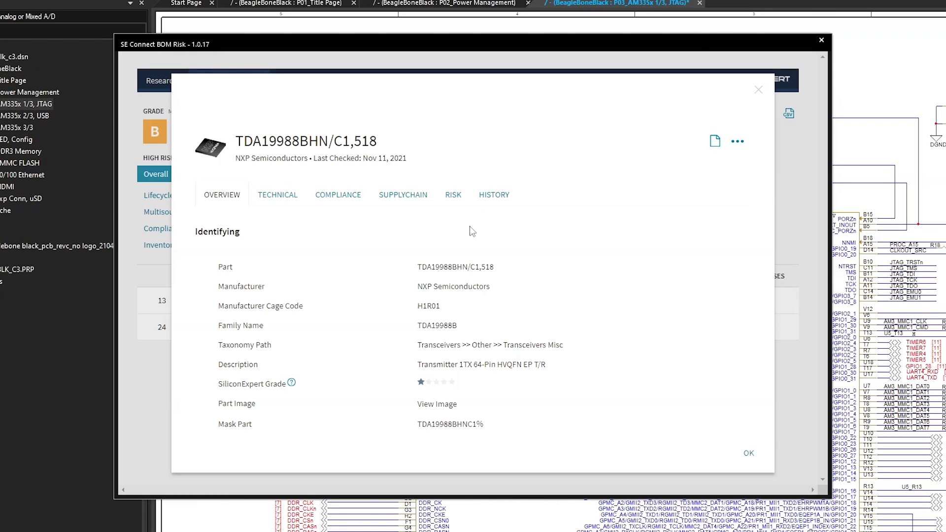
click(758, 90)
Browse the Research page's Amplifiers and Comparators category, showing 103,695 amplifier results.
click(165, 82)
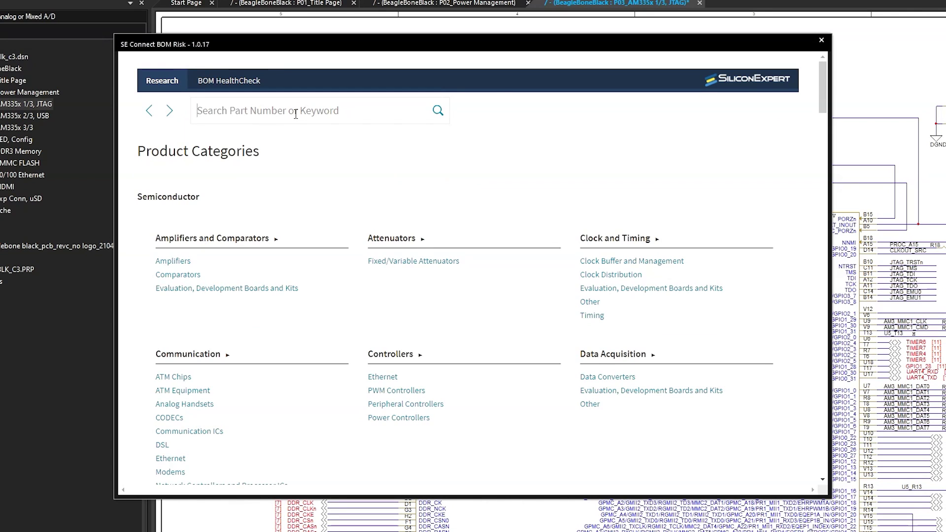
click(296, 114)
click(212, 239)
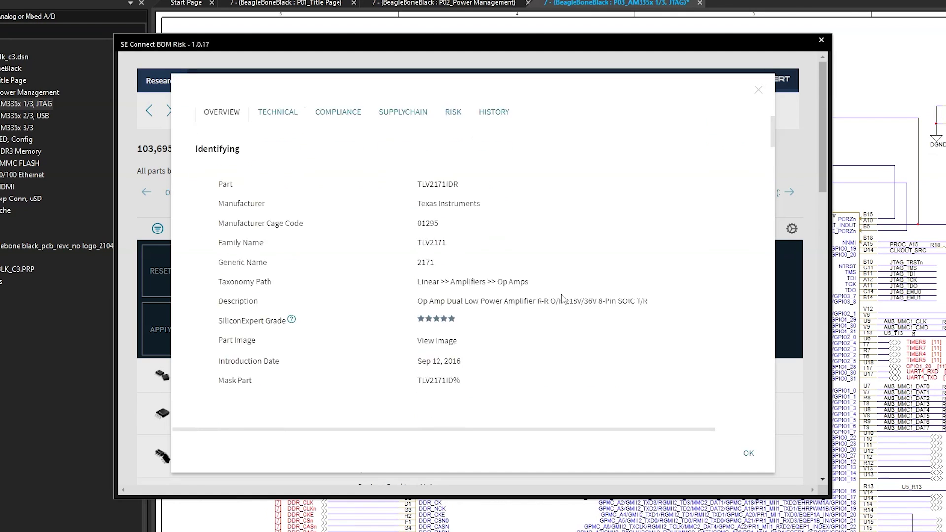
scroll(562, 297, down, 20)
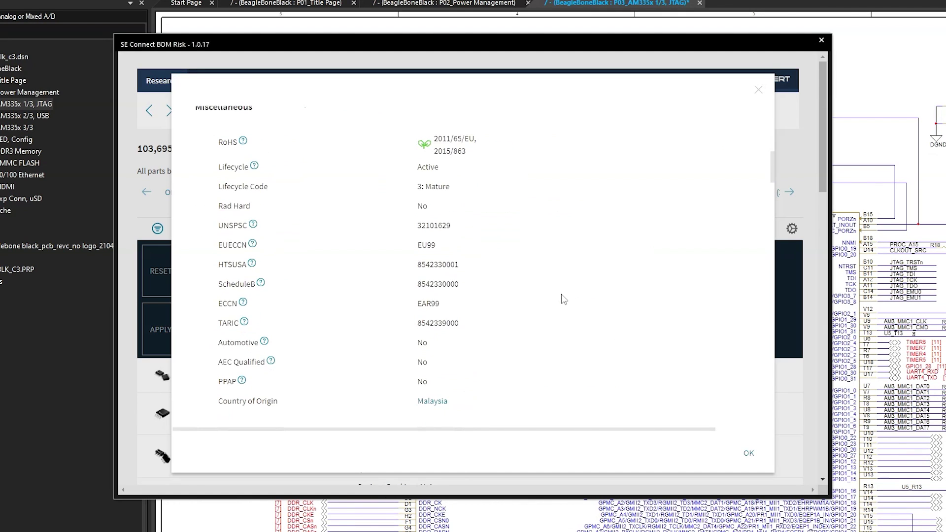
scroll(564, 299, down, 15)
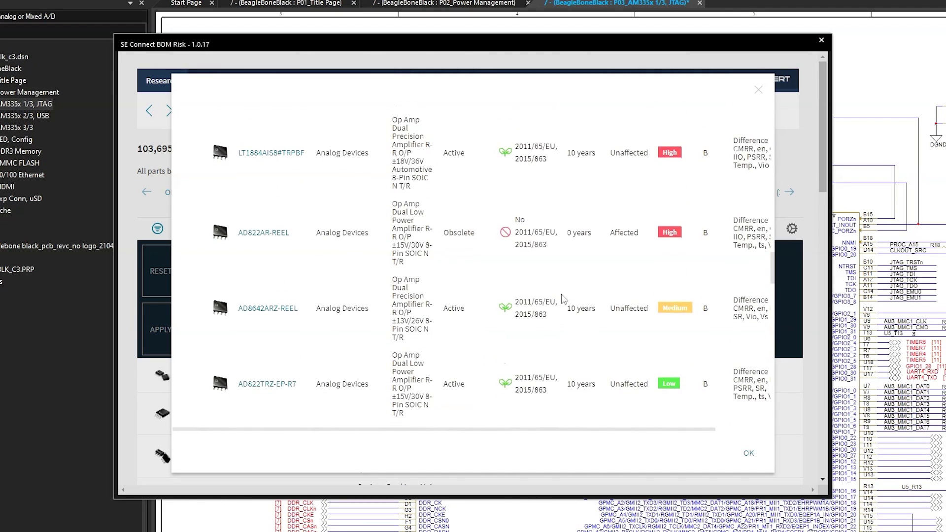
scroll(564, 299, up, 5)
scroll(563, 299, down, 5)
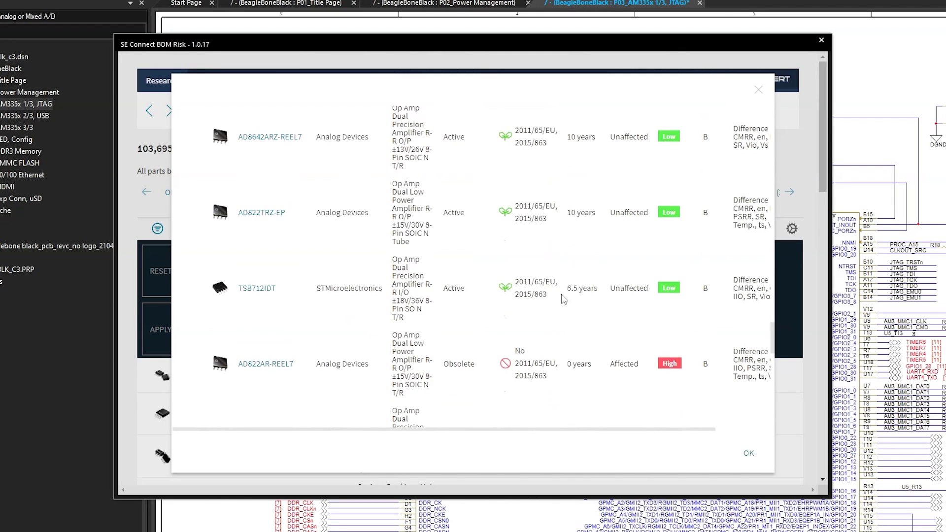
click(759, 89)
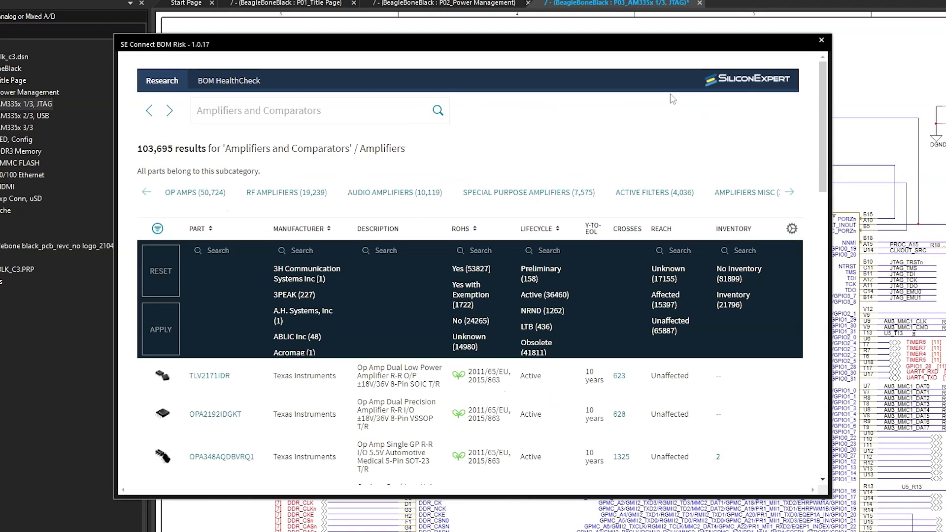
Show the Overall BOM HealthCheck for all parts (grade B) and download the PDF report.
click(235, 82)
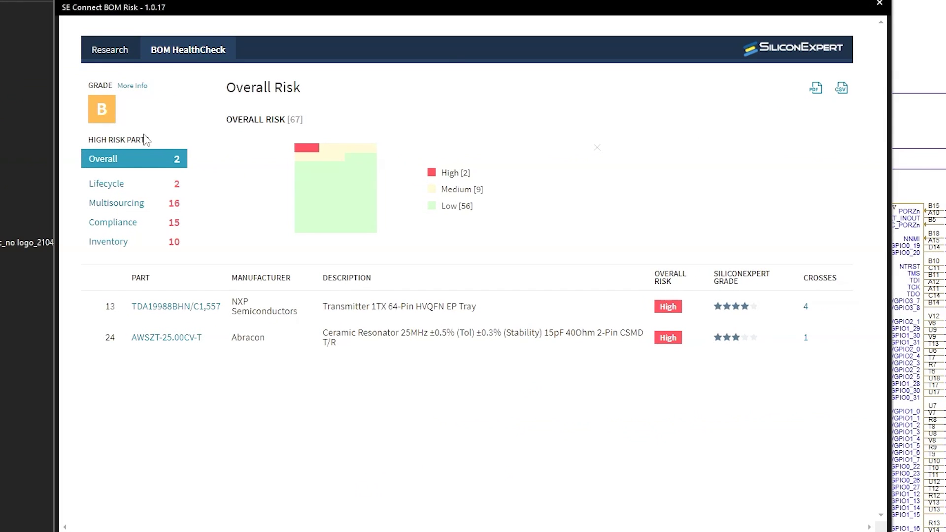
click(160, 163)
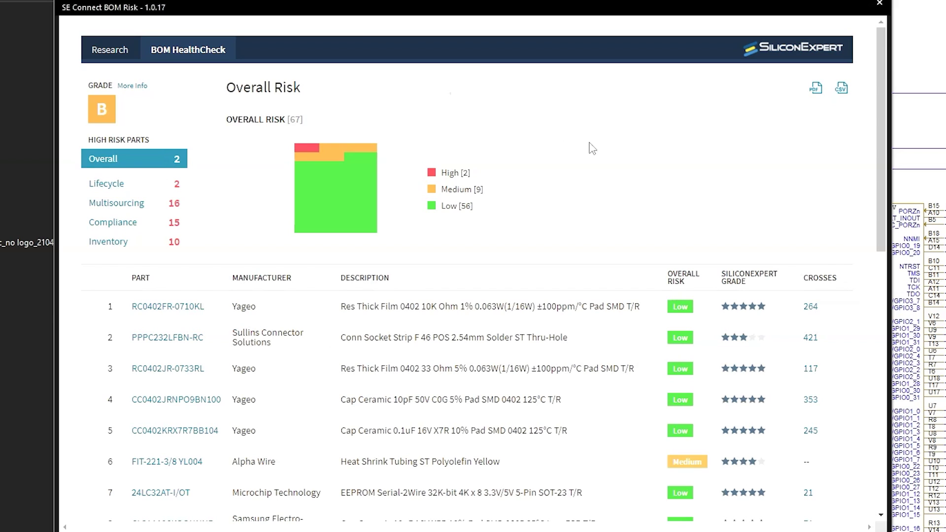
click(816, 93)
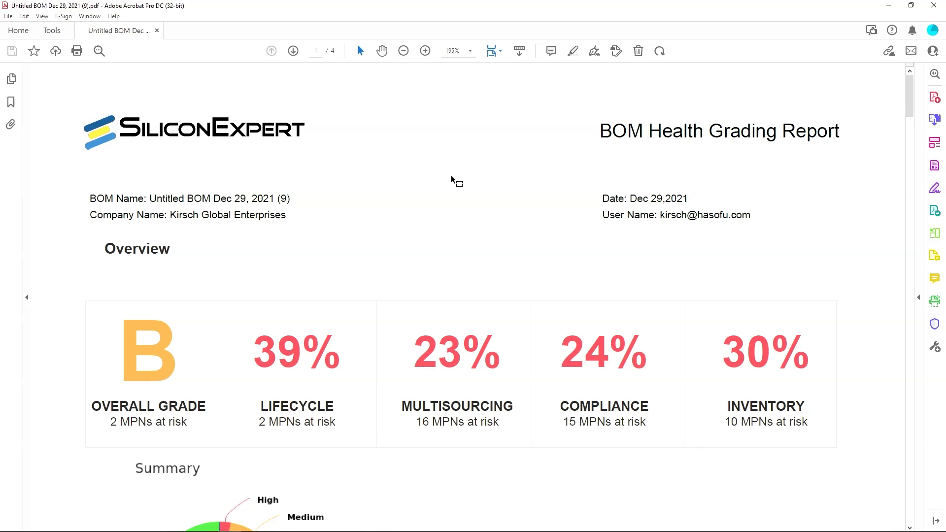
Scroll the BOM Health Grading Report down to the page 3 per-part risk table.
scroll(452, 179, down, 3)
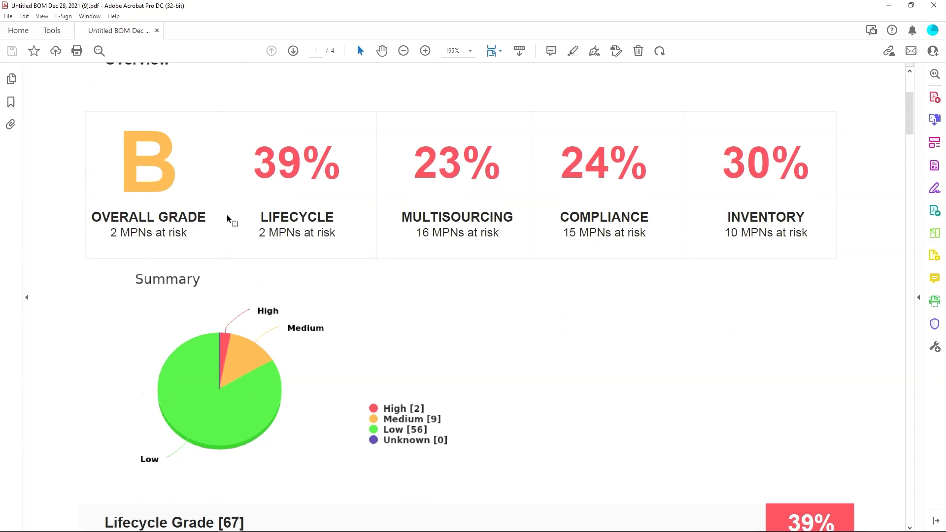
scroll(503, 217, down, 2)
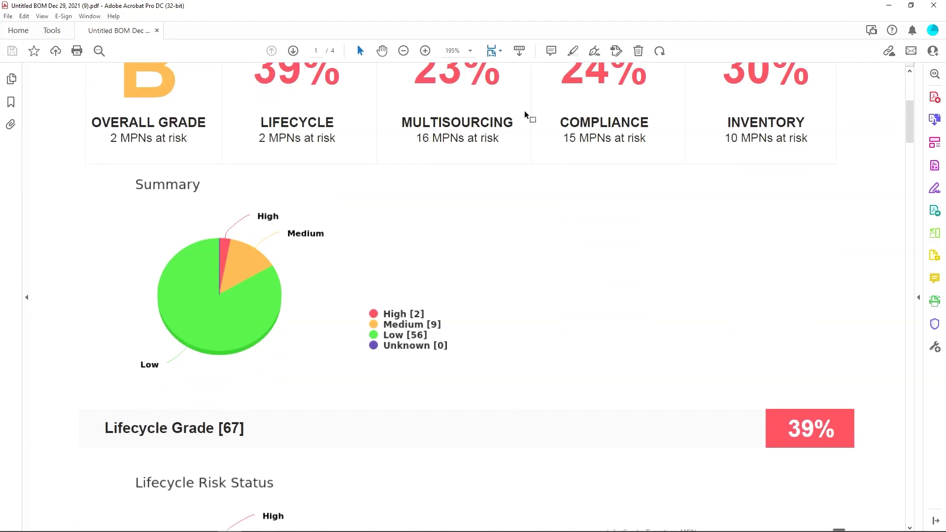
scroll(554, 278, down, 1)
scroll(547, 276, up, 2)
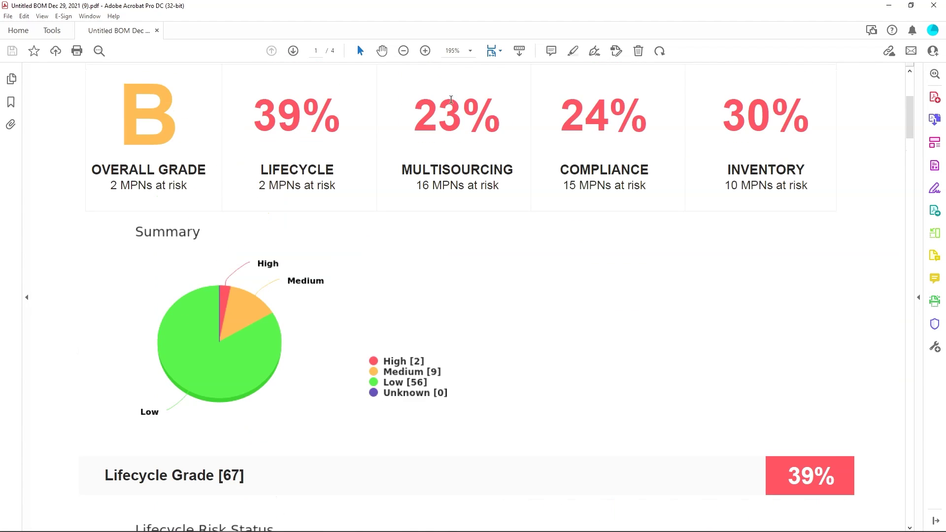
scroll(394, 212, down, 3)
scroll(291, 239, down, 10)
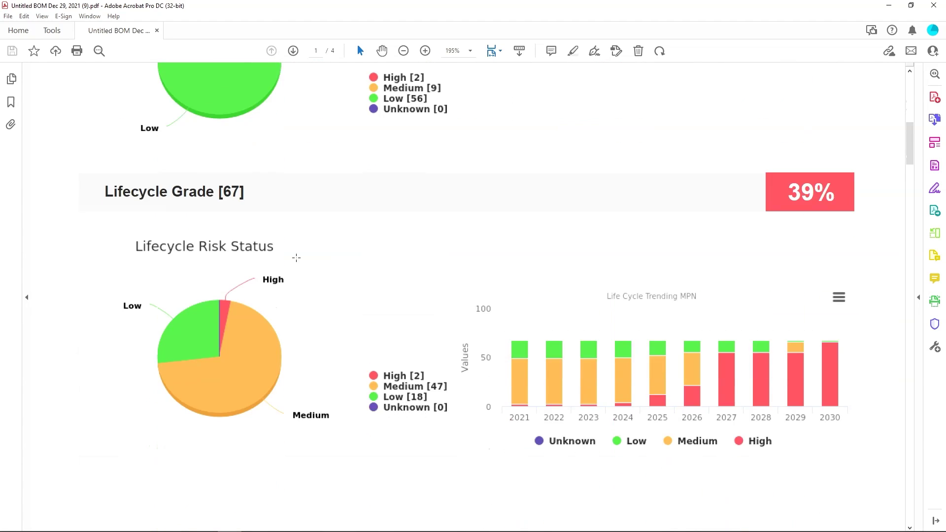
drag(911, 226, 909, 323)
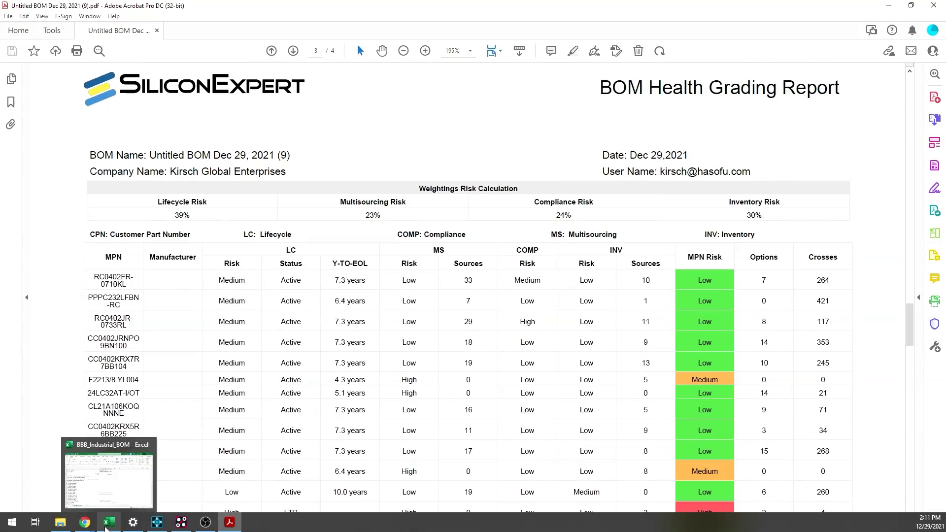
click(109, 523)
click(708, 222)
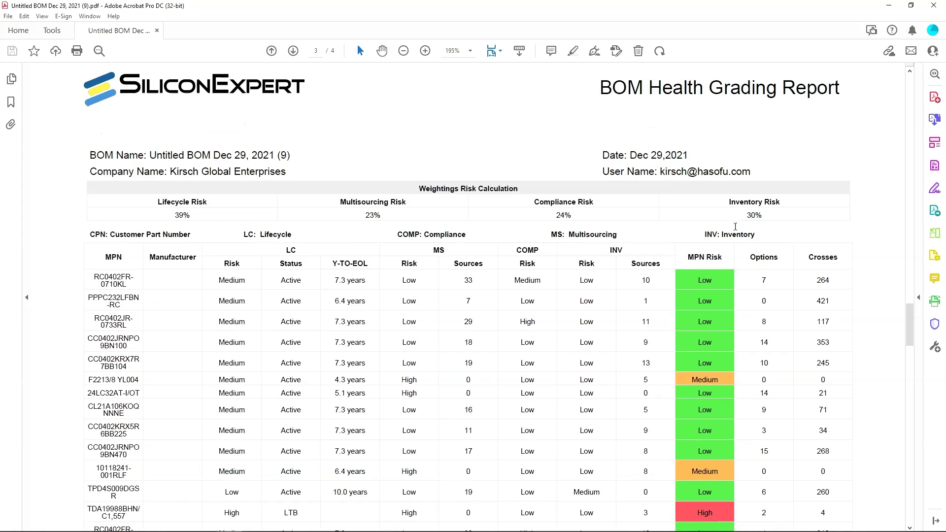
drag(909, 322, 911, 197)
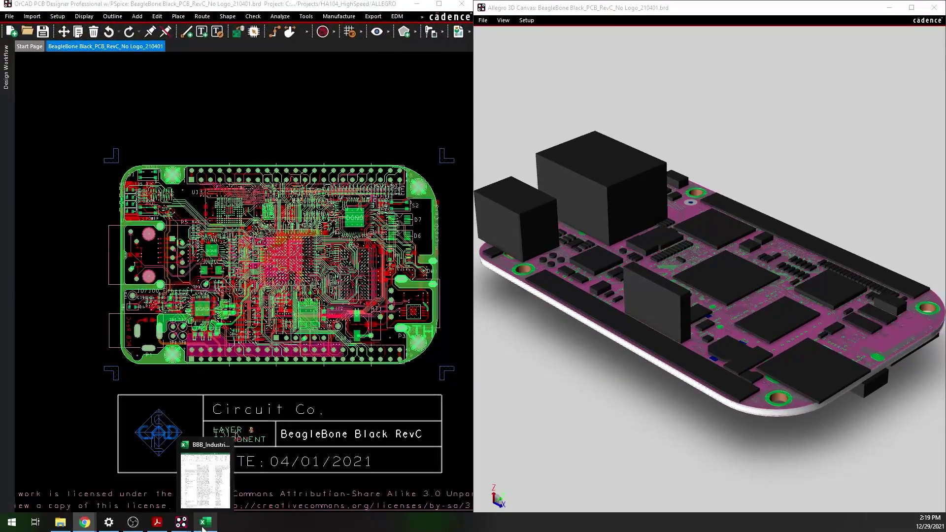
Bring the BBB_Industrial_BOM Excel workbook forward beside the grading report PDF.
click(200, 517)
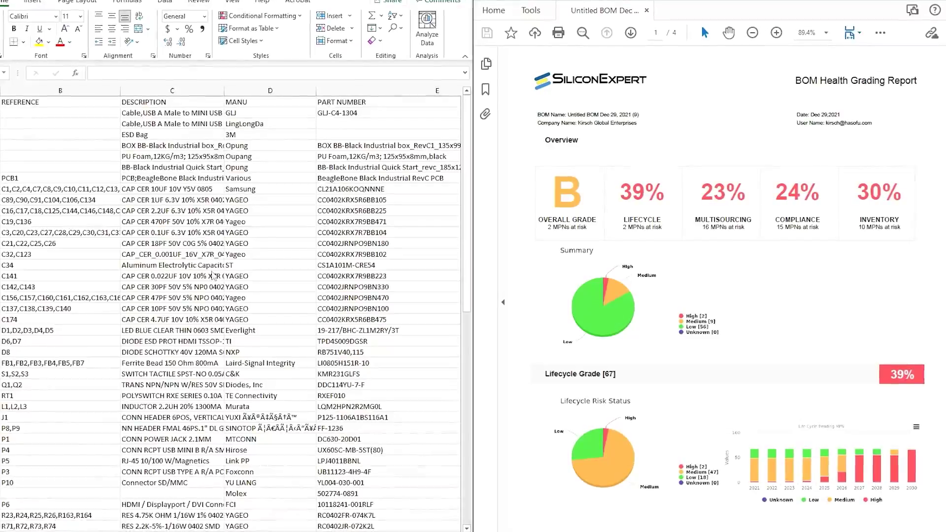
Point out the 0.1UF capacitor, YAGEO and CL21A106KOQNNNE entries, then maximize Excel.
click(184, 230)
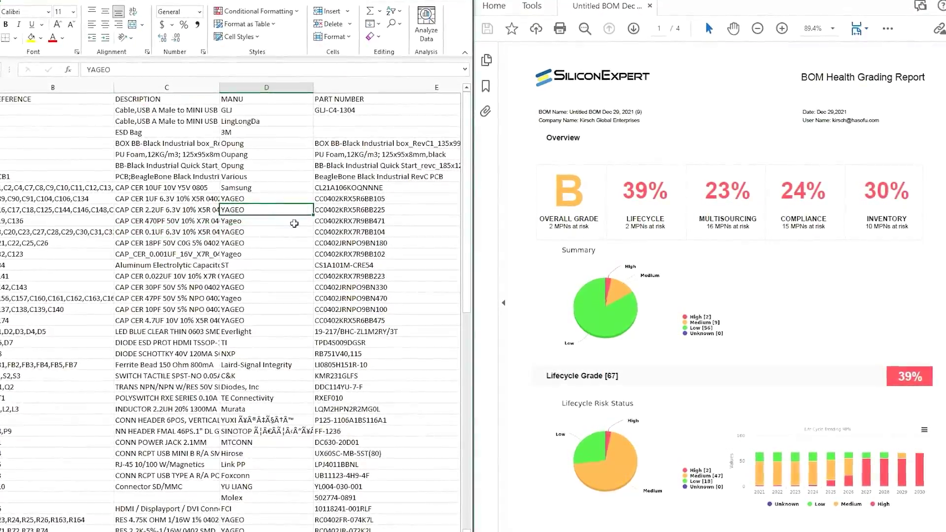
click(257, 210)
click(355, 187)
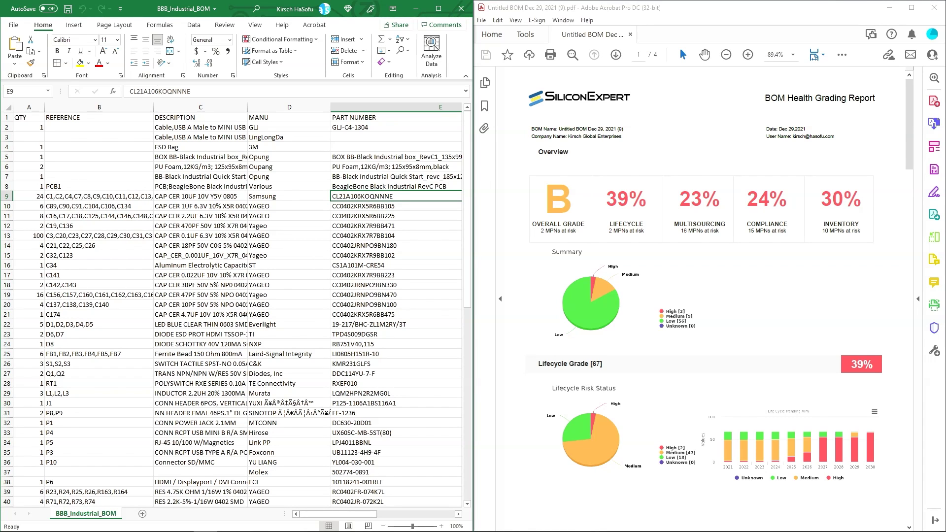
click(438, 9)
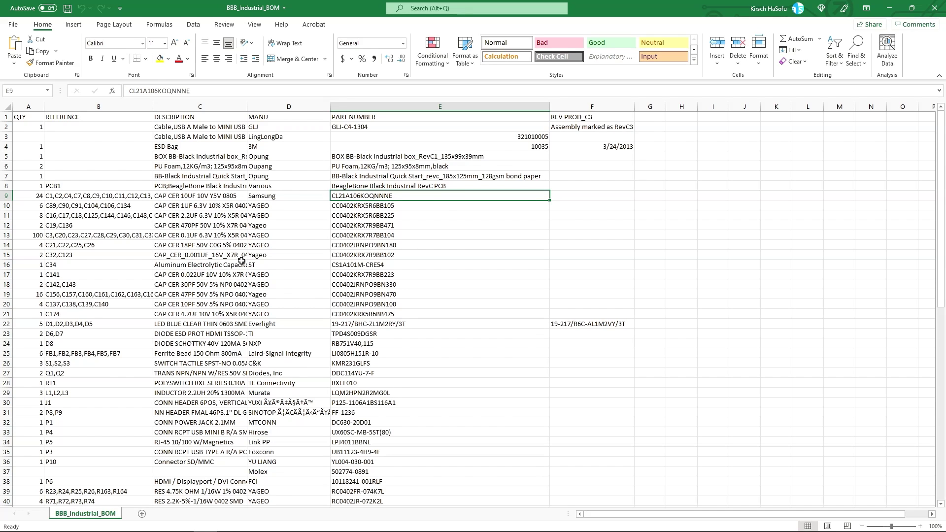
Select the 47PF capacitor entry in C19 and scroll down the BOM sheet.
click(243, 294)
scroll(243, 294, down, 3)
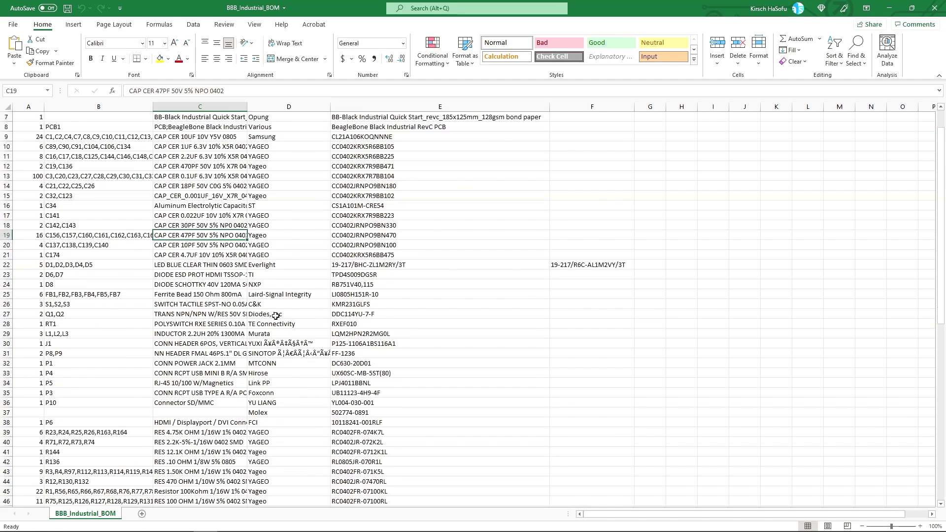